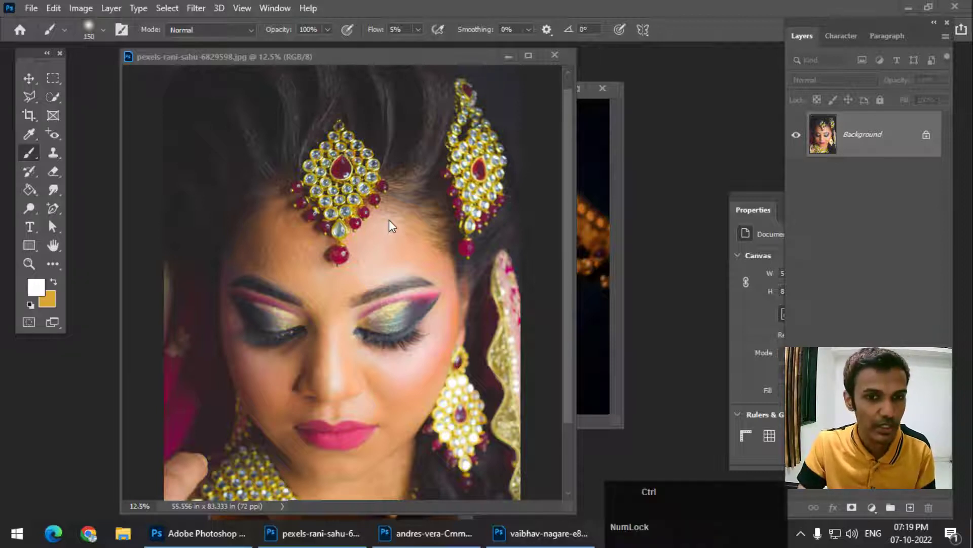
Add a new layer above the bride portrait's background and set its blend mode to Color Dodge.
key(ctrl+equal)
click(324, 59)
key(ctrl+equal)
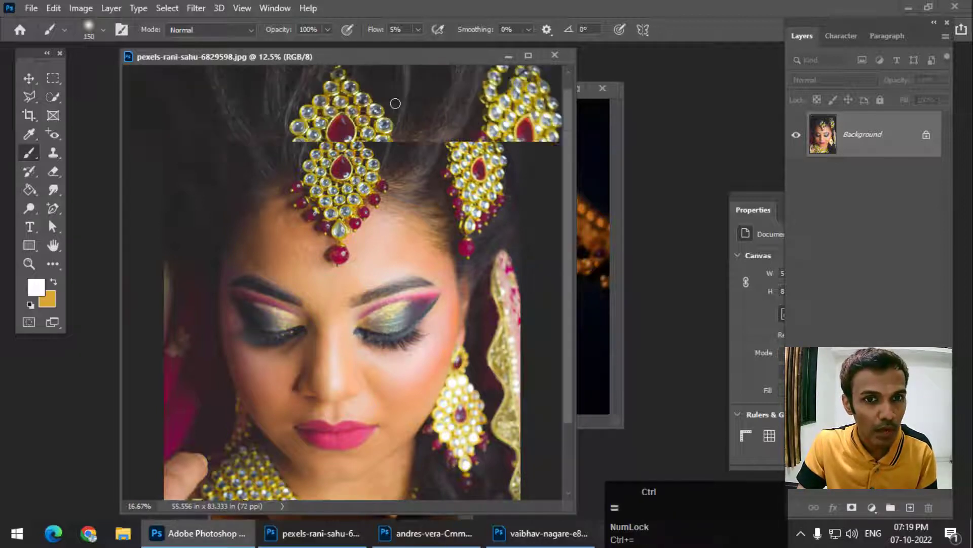
click(402, 287)
drag(403, 286, 402, 431)
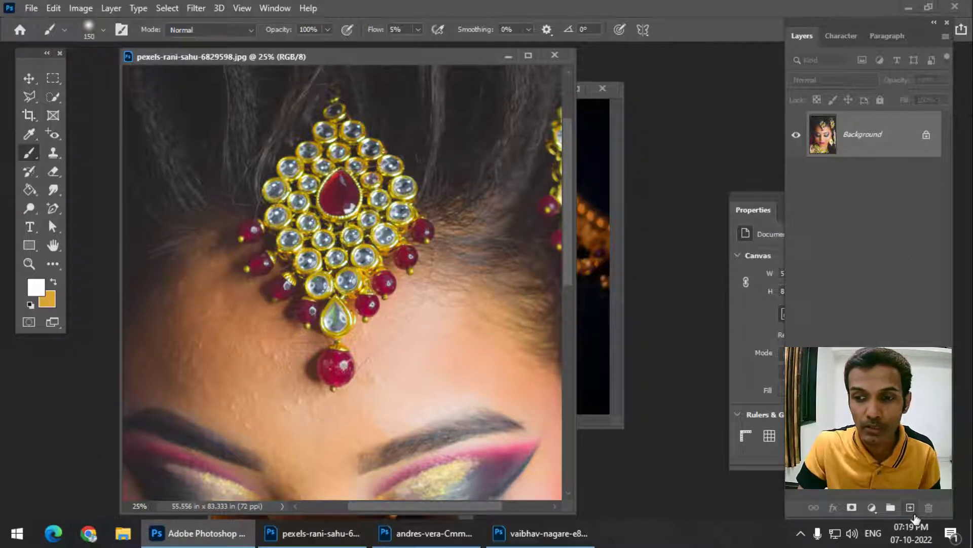
click(911, 507)
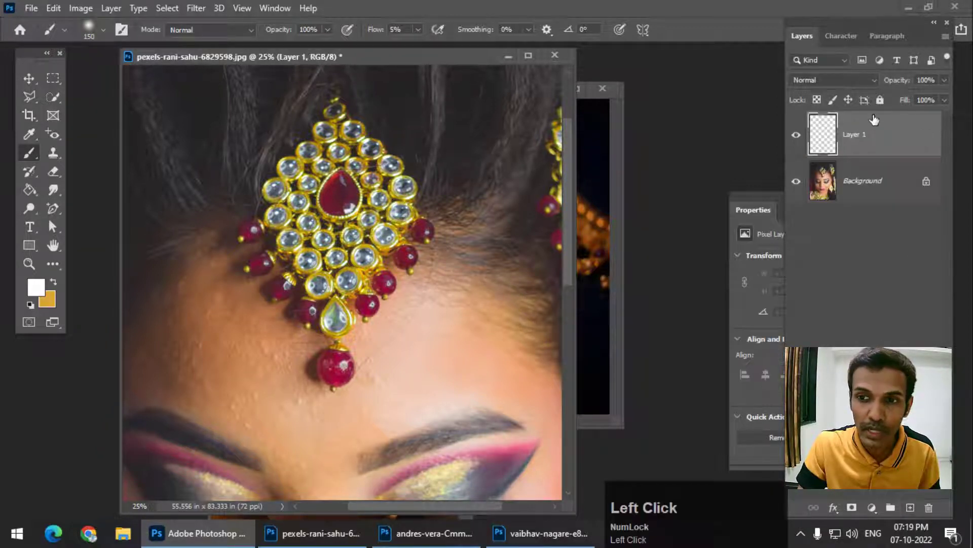
click(852, 80)
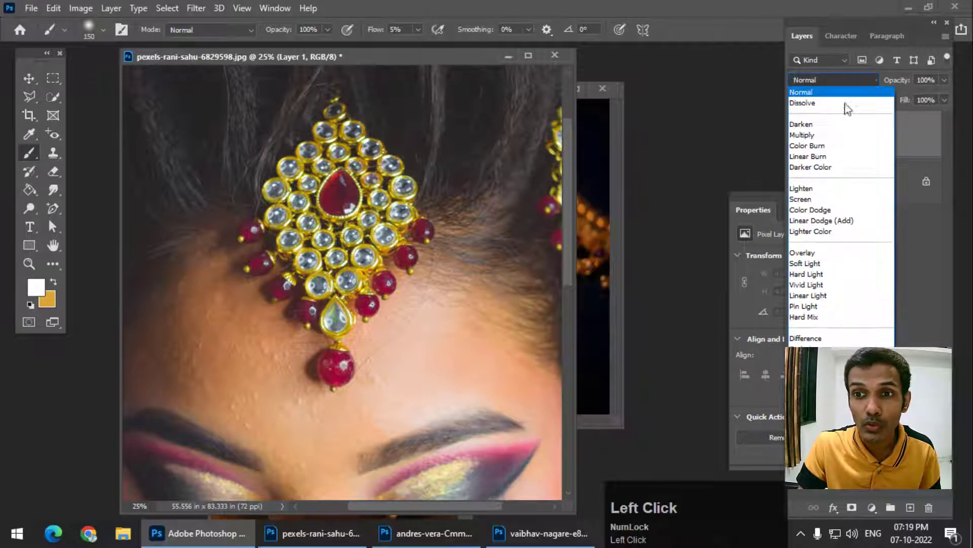
click(838, 216)
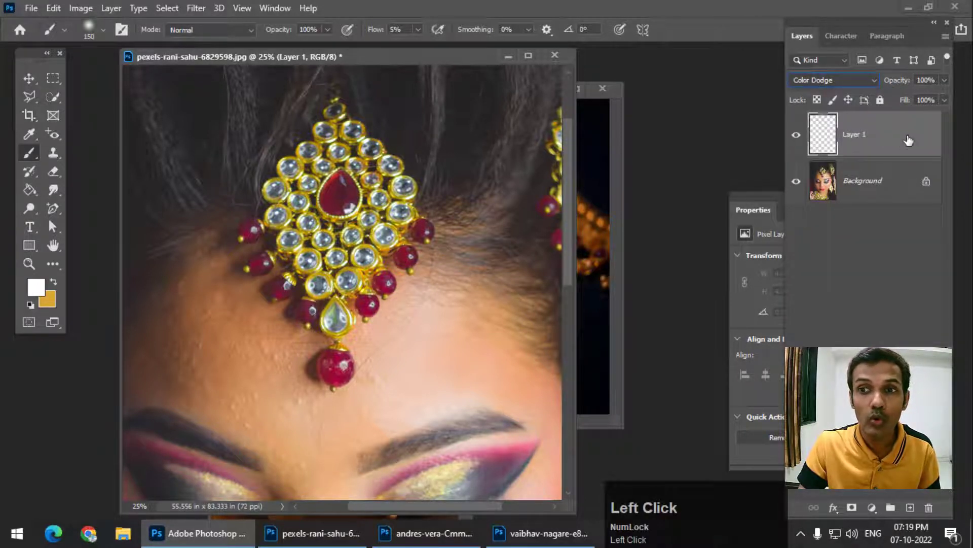
right_click(909, 139)
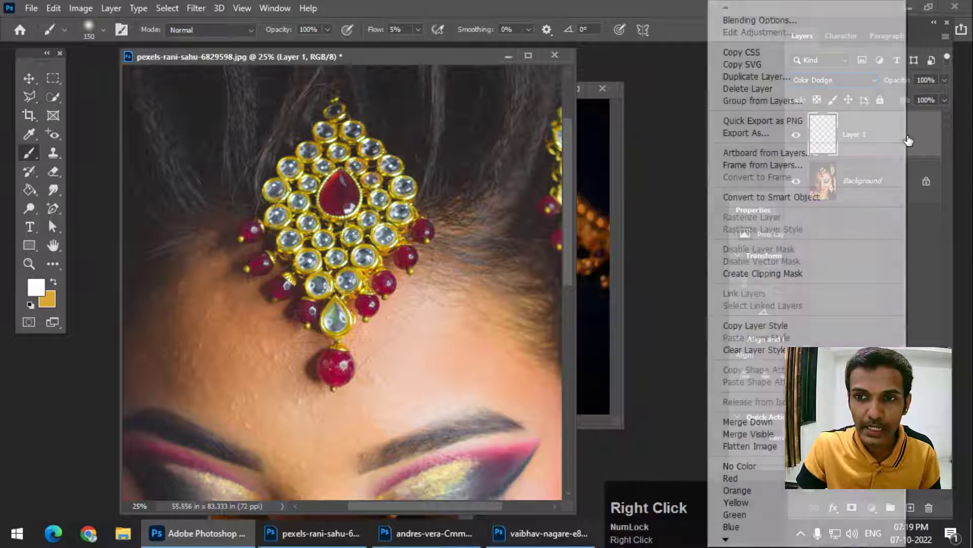
click(924, 141)
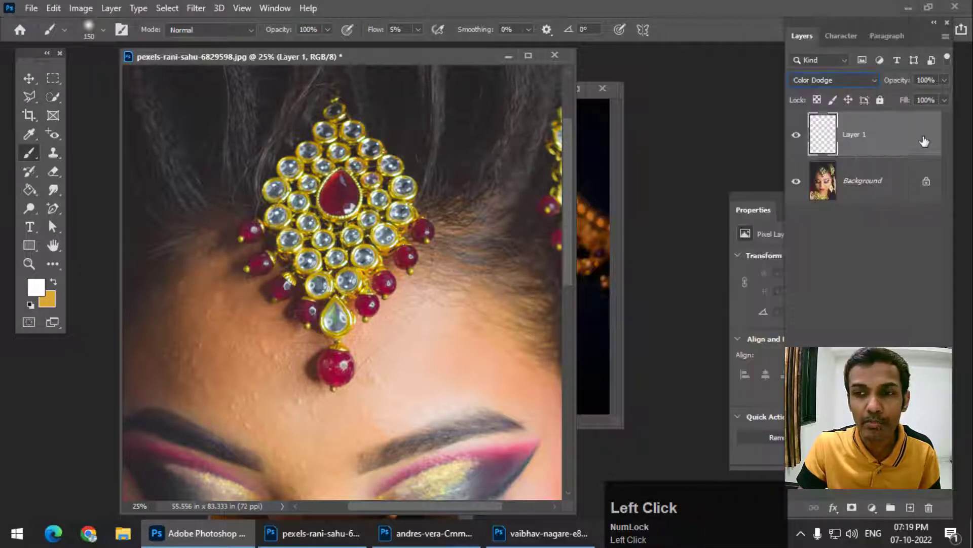
double_click(924, 137)
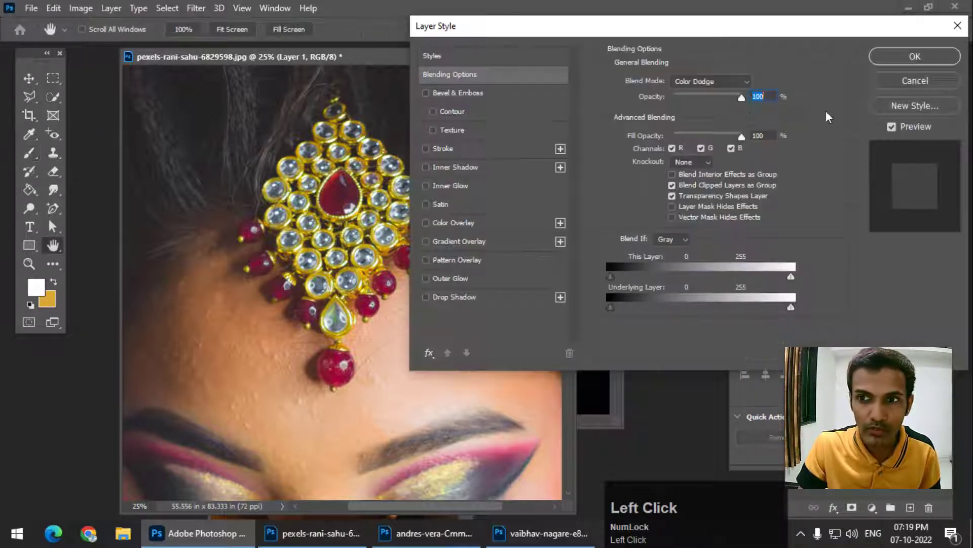
click(905, 81)
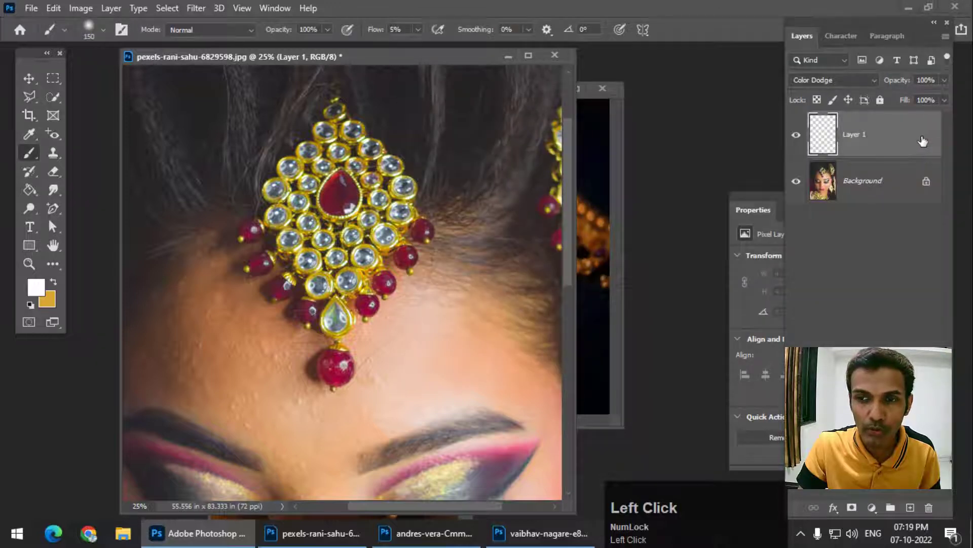
Turn off Transparency Shapes Layer in the Color Dodge layer's blending options.
right_click(922, 141)
click(786, 20)
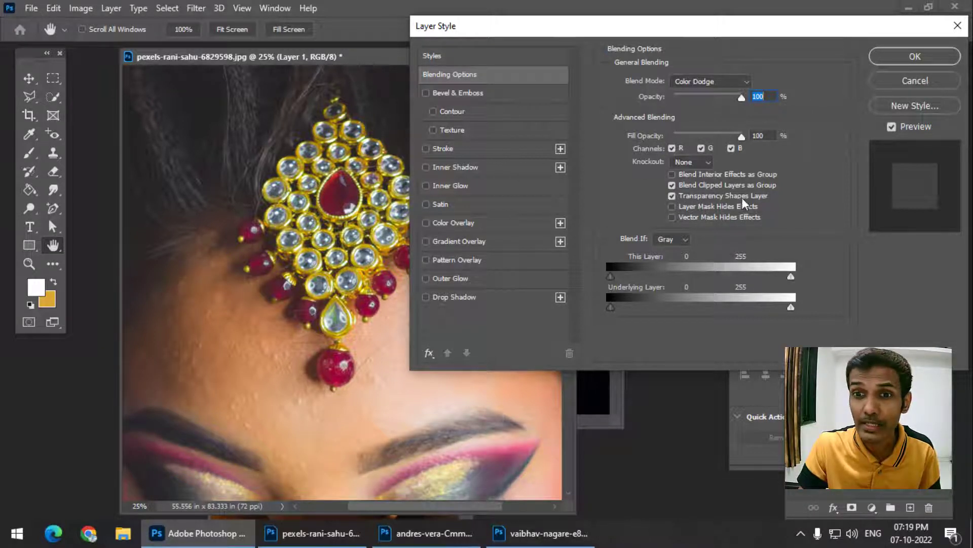
click(673, 196)
click(920, 56)
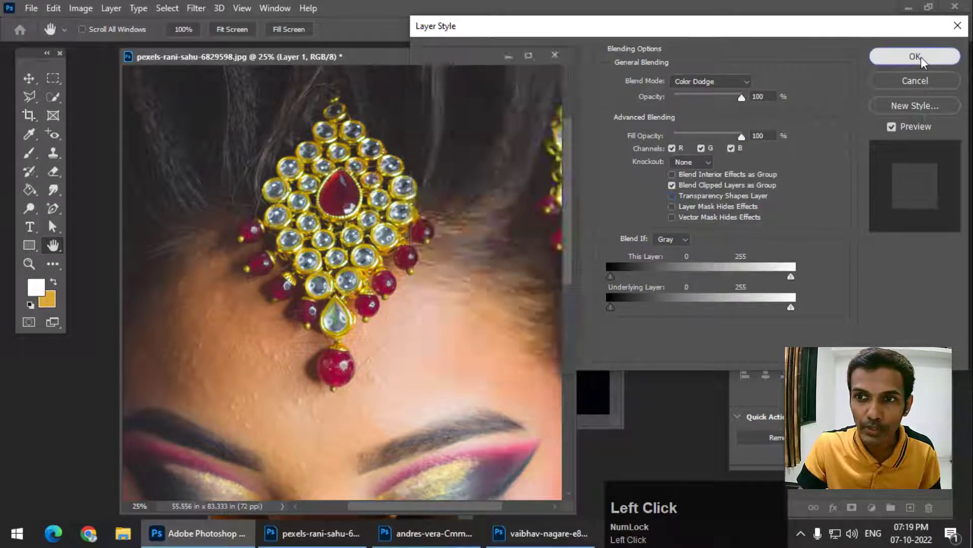
Set up the Brush tool with the Soft Round tip at size 90 for painting on the forehead jewellery.
right_click(36, 153)
click(68, 153)
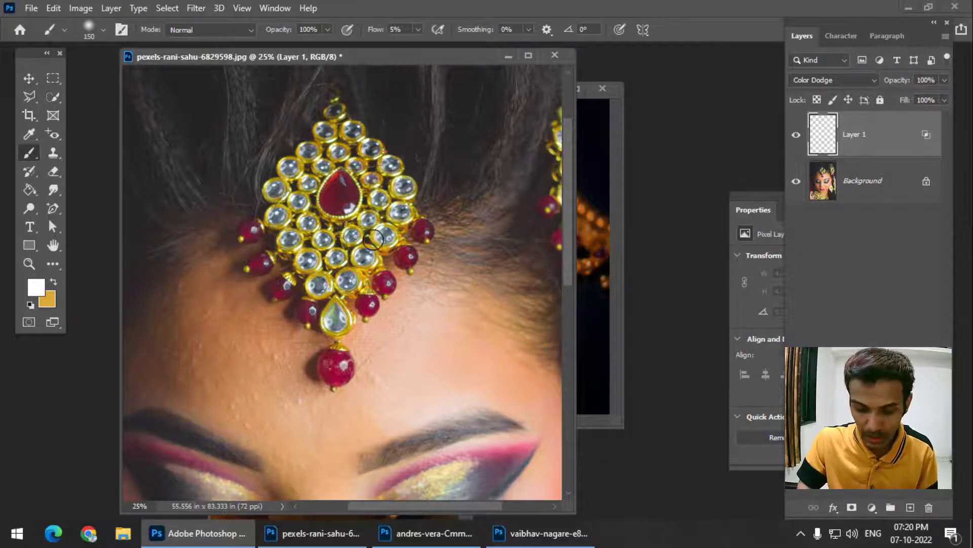
key(ctrl+equal)
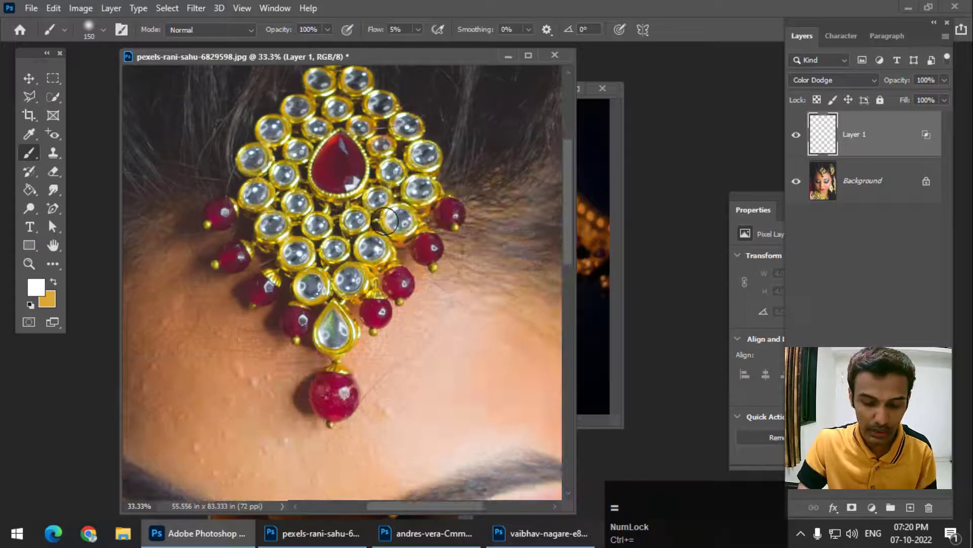
key(ctrl+minus)
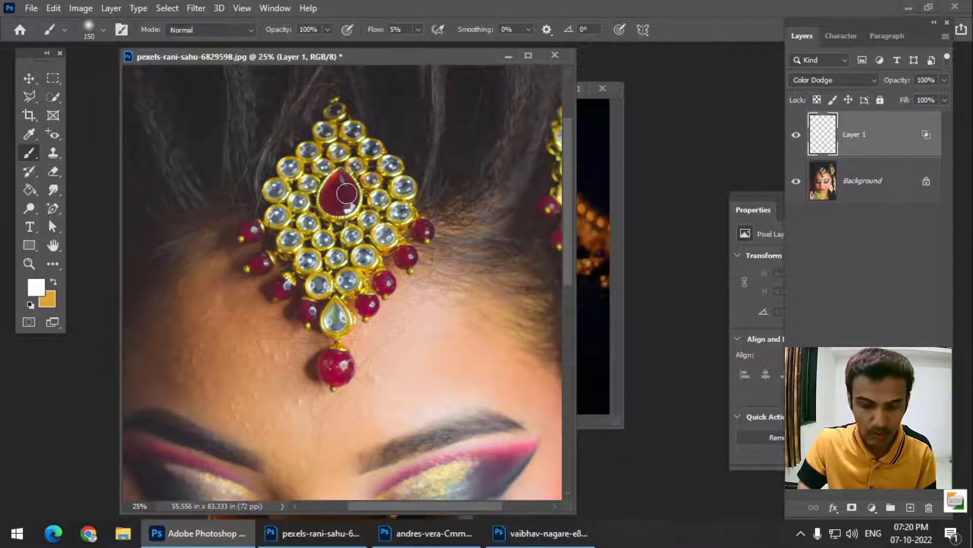
scroll(347, 193, up, 1)
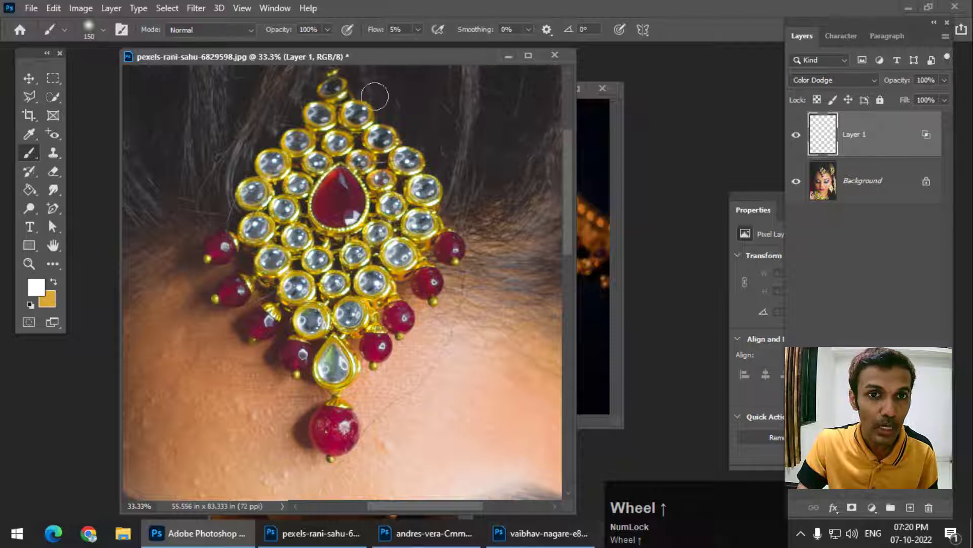
right_click(350, 133)
click(419, 283)
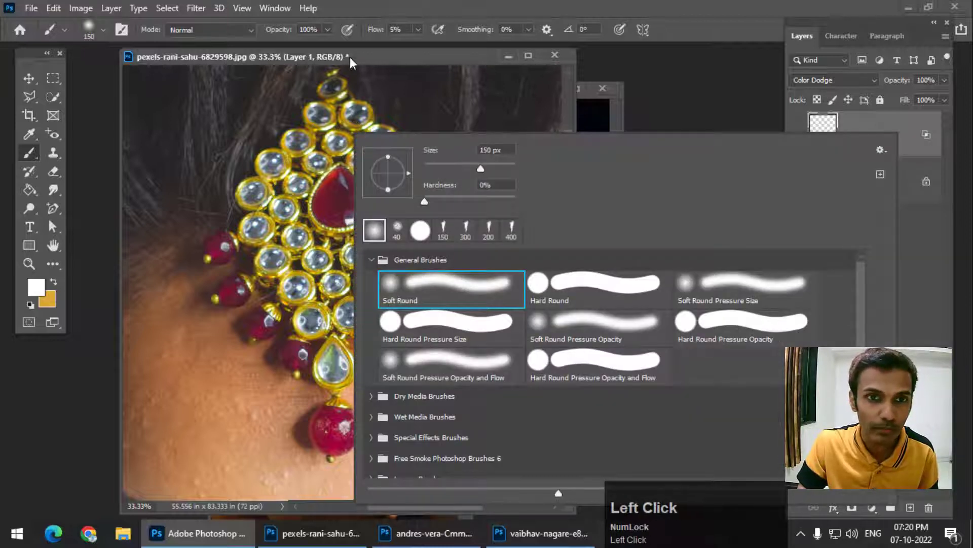
click(347, 56)
key(ctrl+equal)
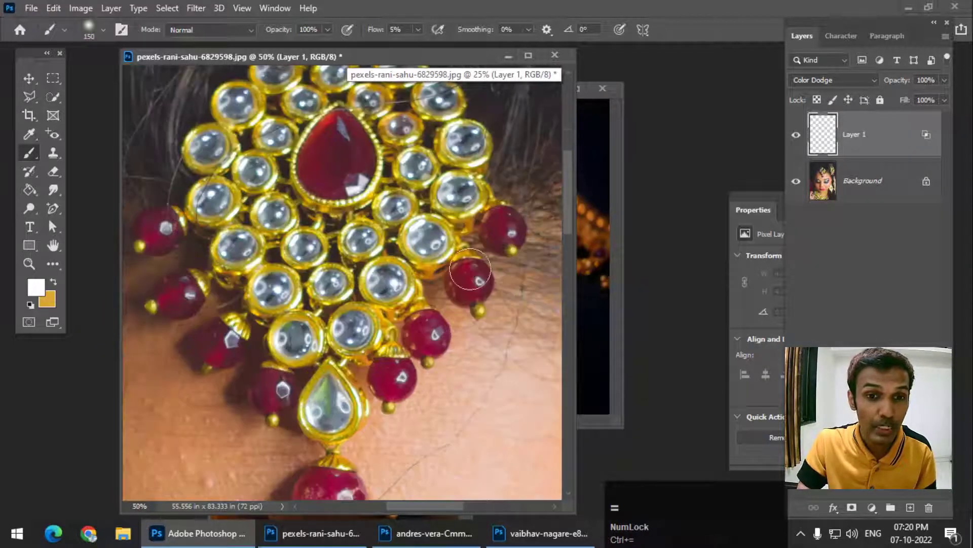
key(bracketleft)
key(bracketleft)
key(bracketleft)
scroll(398, 269, down, 1)
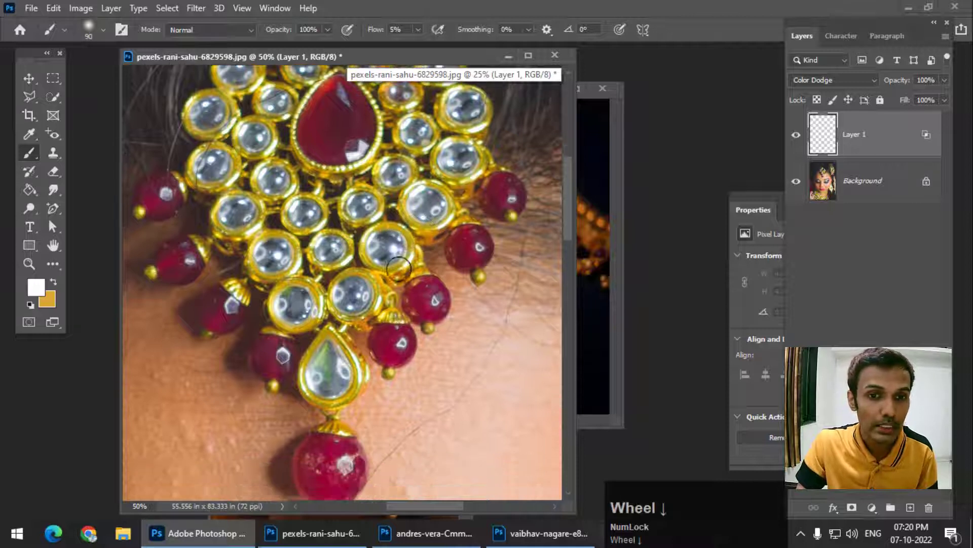
Brush white glow over the teardrop stone and the round stones in the lower and left parts of the forehead ornament.
drag(316, 351, 332, 383)
mouse_move(287, 298)
mouse_down()
mouse_move(309, 308)
mouse_move(297, 295)
mouse_move(312, 306)
mouse_move(303, 306)
mouse_move(355, 290)
mouse_up()
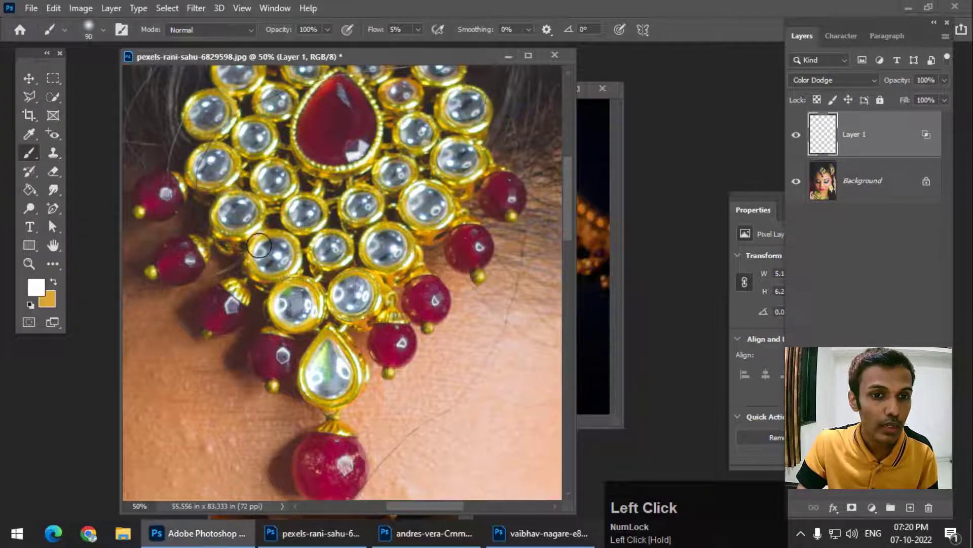
mouse_move(264, 249)
mouse_down()
mouse_move(289, 251)
mouse_move(281, 272)
mouse_move(327, 253)
mouse_move(320, 265)
mouse_move(332, 247)
mouse_up()
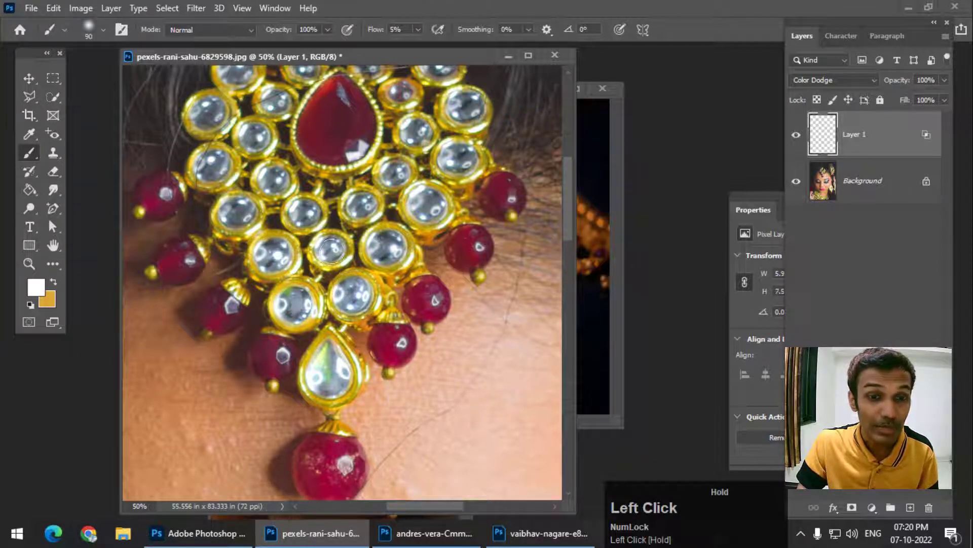
mouse_move(395, 253)
mouse_down()
mouse_move(378, 241)
mouse_move(390, 251)
mouse_up()
mouse_move(303, 211)
mouse_down()
mouse_move(302, 231)
mouse_move(310, 205)
mouse_up()
mouse_move(235, 204)
mouse_down()
mouse_move(242, 216)
mouse_move(234, 208)
mouse_move(226, 220)
mouse_up()
drag(257, 277, 279, 274)
mouse_move(279, 175)
mouse_down()
mouse_move(275, 183)
mouse_move(264, 168)
mouse_up()
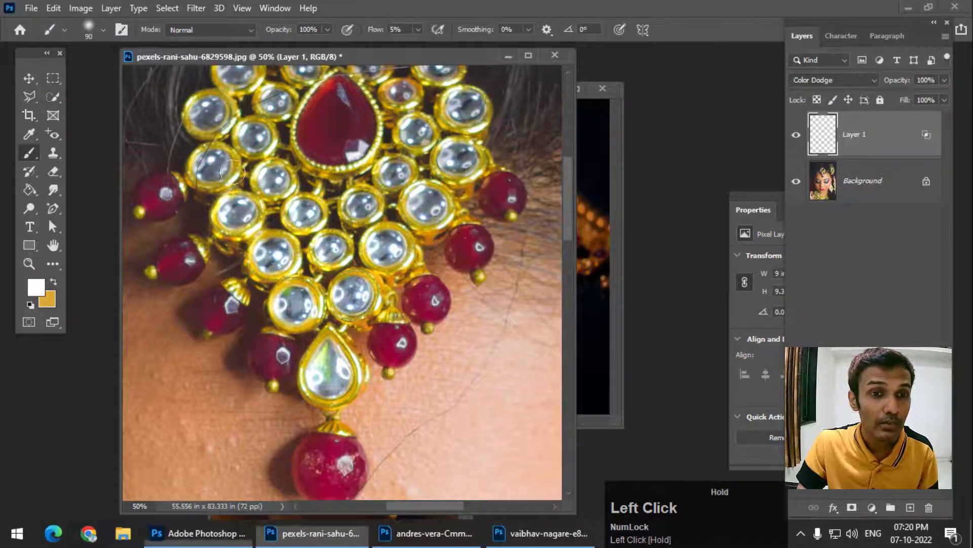
mouse_move(198, 161)
mouse_down()
mouse_move(221, 162)
mouse_move(201, 162)
mouse_move(229, 161)
mouse_move(217, 167)
mouse_move(215, 146)
mouse_move(201, 171)
mouse_move(223, 139)
mouse_move(193, 168)
mouse_move(215, 162)
mouse_move(230, 119)
mouse_move(245, 143)
mouse_move(225, 150)
mouse_move(255, 139)
mouse_move(240, 166)
mouse_move(289, 181)
mouse_move(263, 190)
mouse_move(287, 179)
mouse_up()
Brush white glow over the round stones in the upper part of the forehead ornament.
scroll(202, 172, up, 1)
scroll(224, 150, up, 1)
scroll(286, 177, up, 1)
mouse_move(278, 143)
mouse_down()
mouse_move(265, 162)
mouse_move(282, 140)
mouse_move(306, 171)
mouse_move(296, 198)
mouse_move(302, 173)
mouse_move(309, 179)
mouse_move(322, 155)
mouse_move(356, 141)
mouse_move(328, 166)
mouse_move(335, 145)
mouse_move(325, 138)
mouse_move(311, 136)
mouse_move(297, 153)
mouse_move(314, 132)
mouse_move(317, 149)
mouse_move(321, 106)
mouse_move(314, 111)
mouse_move(342, 95)
mouse_move(322, 111)
mouse_up()
scroll(335, 145, up, 1)
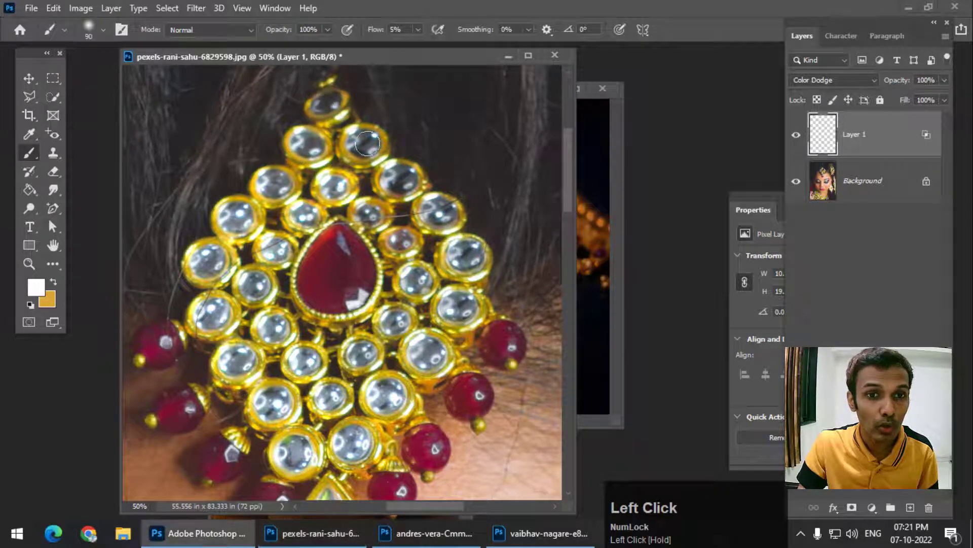
mouse_move(356, 146)
mouse_down()
mouse_move(380, 139)
mouse_move(356, 160)
mouse_move(344, 155)
mouse_move(397, 200)
mouse_move(396, 180)
mouse_move(403, 195)
mouse_move(393, 176)
mouse_move(370, 219)
mouse_move(363, 214)
mouse_move(365, 200)
mouse_move(419, 206)
mouse_move(404, 199)
mouse_move(394, 218)
mouse_move(453, 178)
mouse_move(447, 171)
mouse_move(432, 173)
mouse_move(446, 182)
mouse_move(429, 166)
mouse_move(445, 185)
mouse_move(416, 199)
mouse_up()
Brush white glow over the three large round stones along the ornament's right edge.
scroll(391, 191, down, 1)
scroll(403, 199, down, 1)
scroll(431, 178, down, 1)
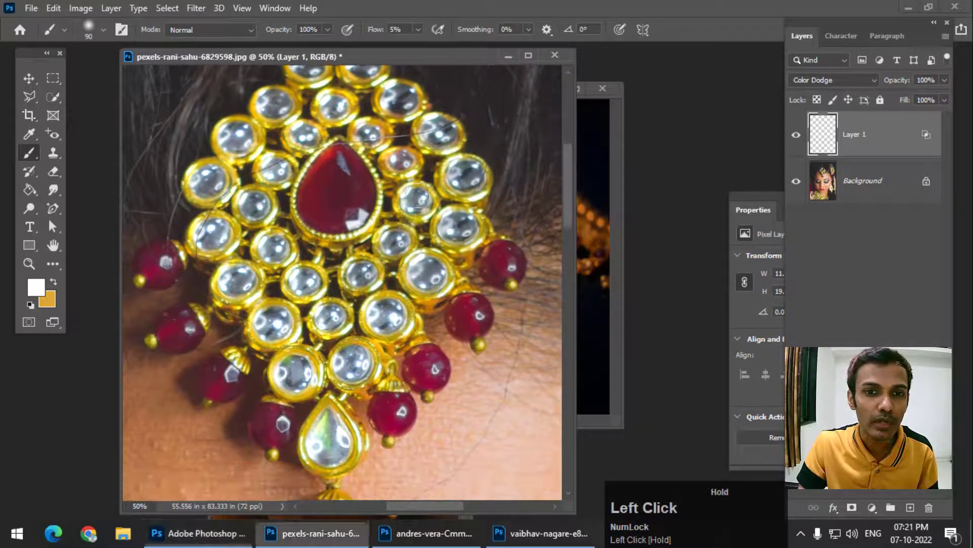
drag(467, 176, 464, 177)
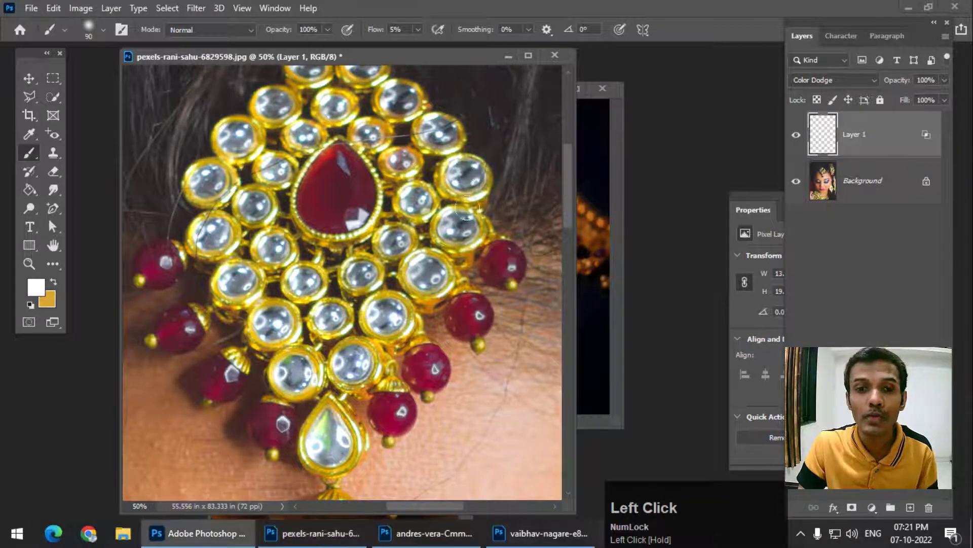
drag(452, 224, 453, 225)
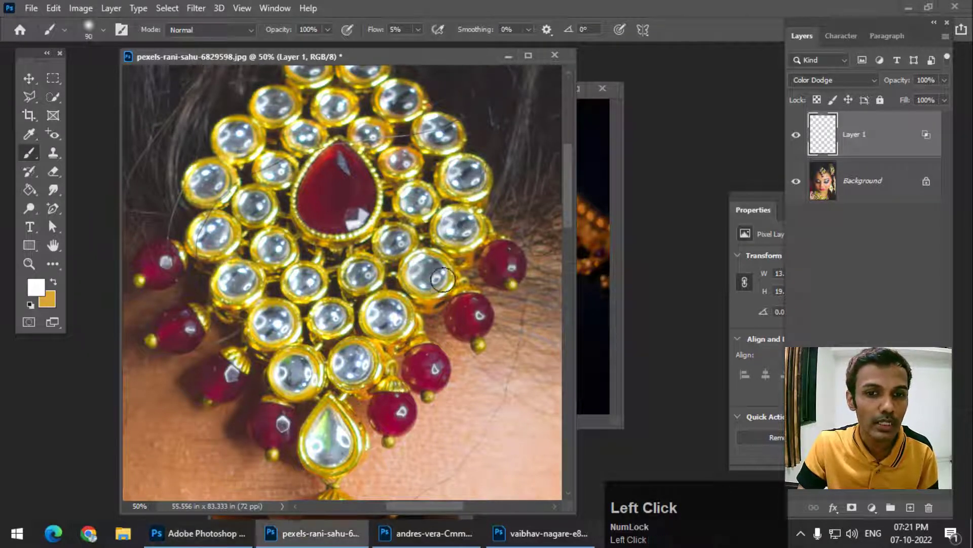
drag(428, 270, 428, 271)
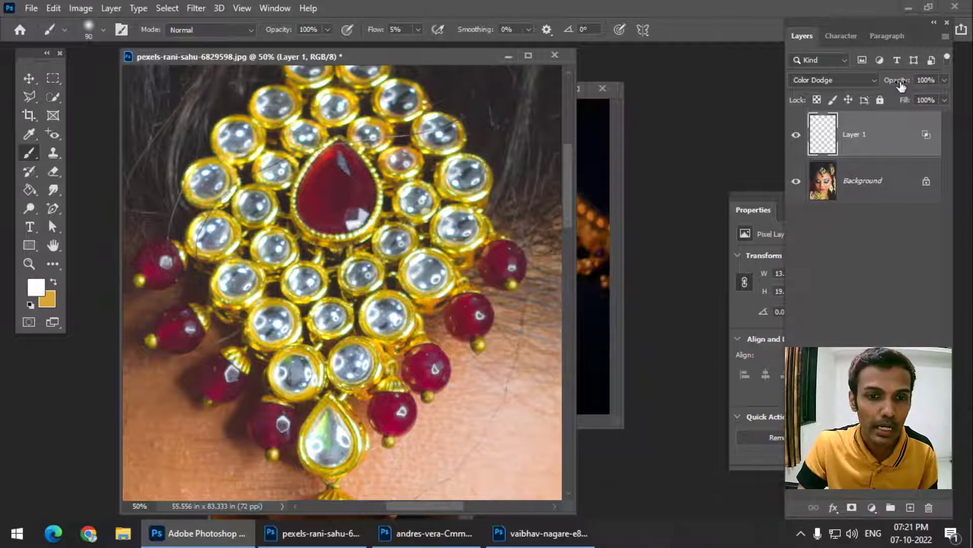
Brighten the lower right round stones and the teardrop stone with more white brush strokes.
scroll(395, 259, down, 2)
click(386, 287)
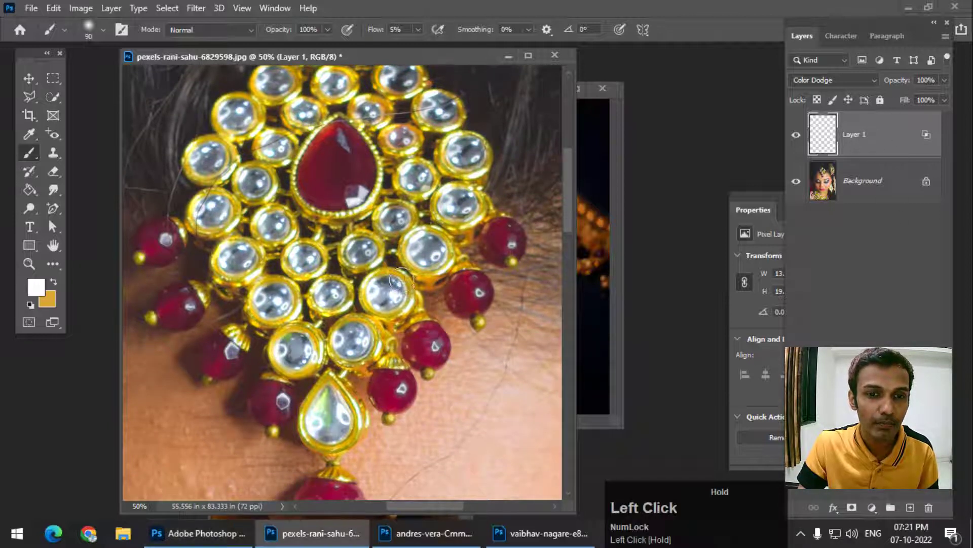
scroll(386, 287, down, 3)
click(358, 322)
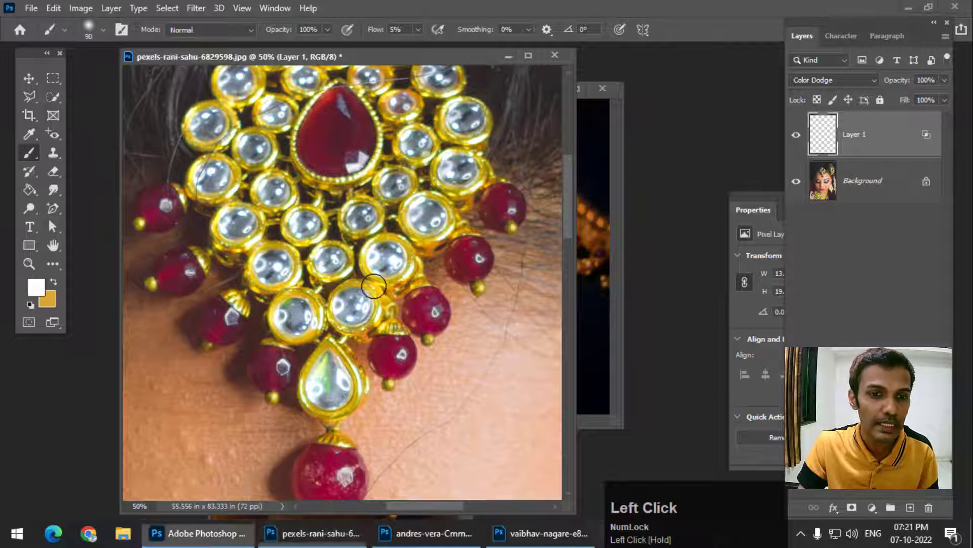
scroll(358, 323, down, 5)
click(329, 354)
drag(329, 353, 341, 304)
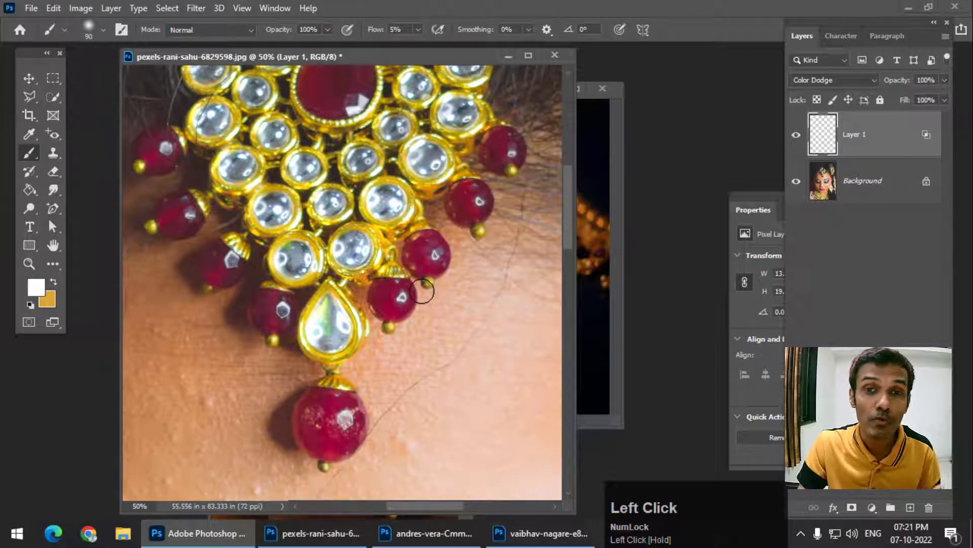
Brush white glow over the red beads on the ornament's right side and the large central red gem.
drag(383, 293, 443, 256)
scroll(443, 256, up, 3)
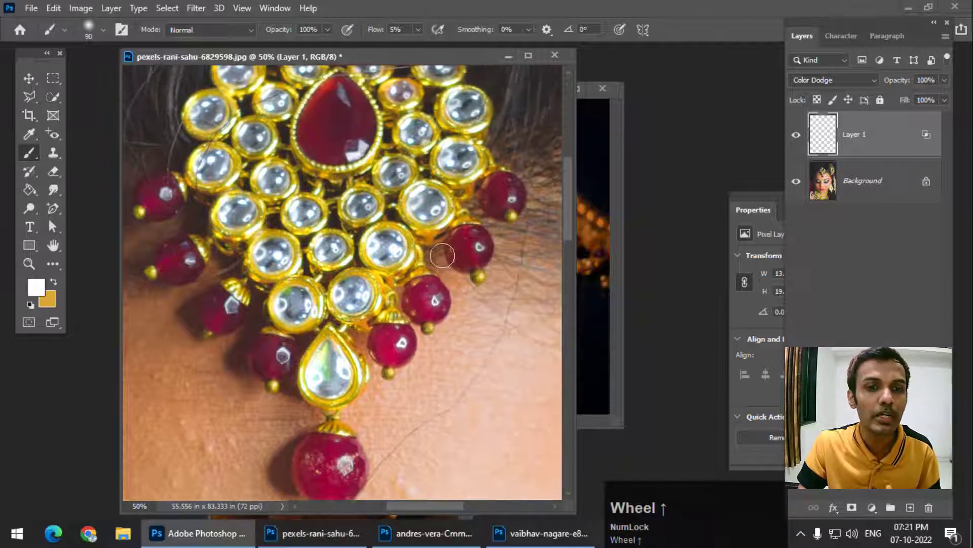
scroll(302, 225, up, 1)
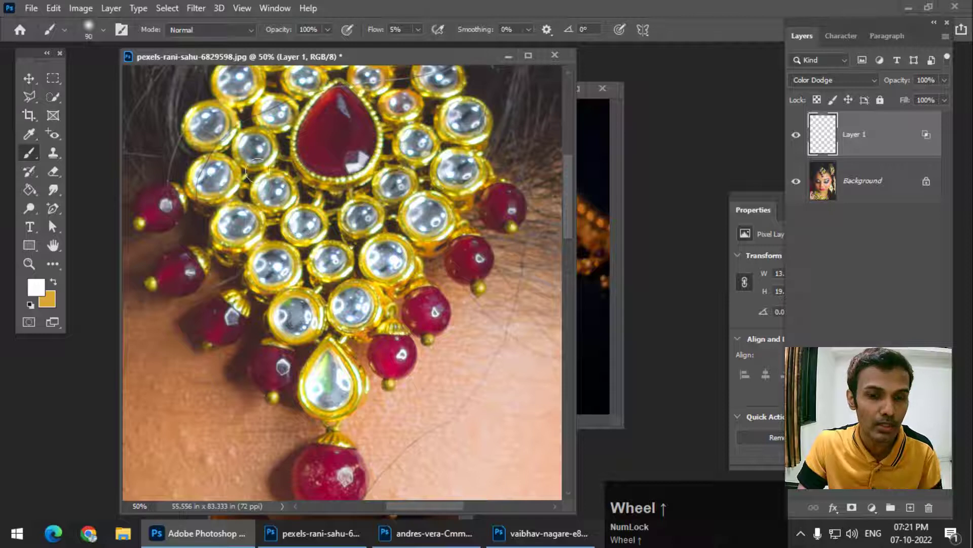
mouse_move(464, 252)
mouse_down()
mouse_move(480, 249)
mouse_move(500, 205)
mouse_move(480, 196)
mouse_up()
scroll(354, 161, up, 3)
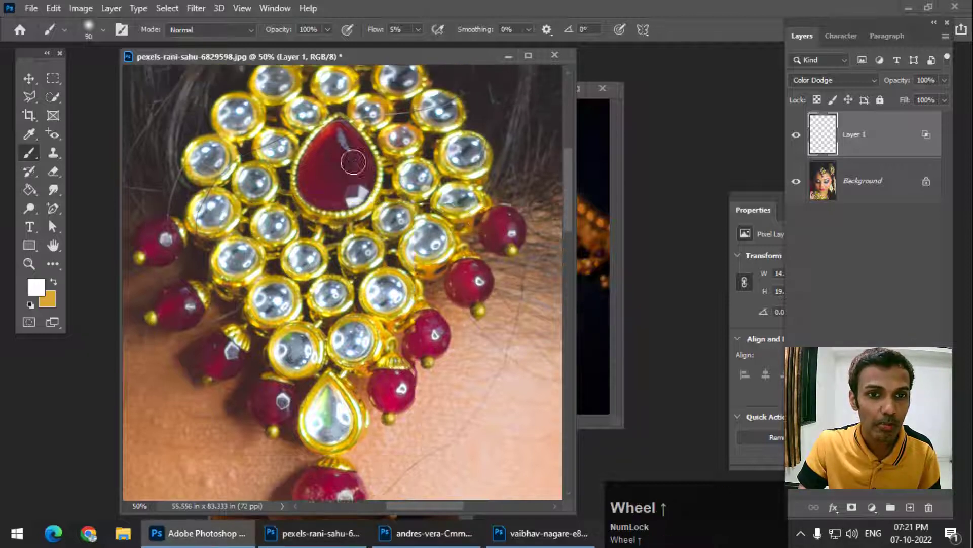
drag(350, 148, 351, 145)
Brush white glow over the ornament's left-hand stones, the lowest hanging red bead and the red bead beside the teardrop.
scroll(355, 188, down, 4)
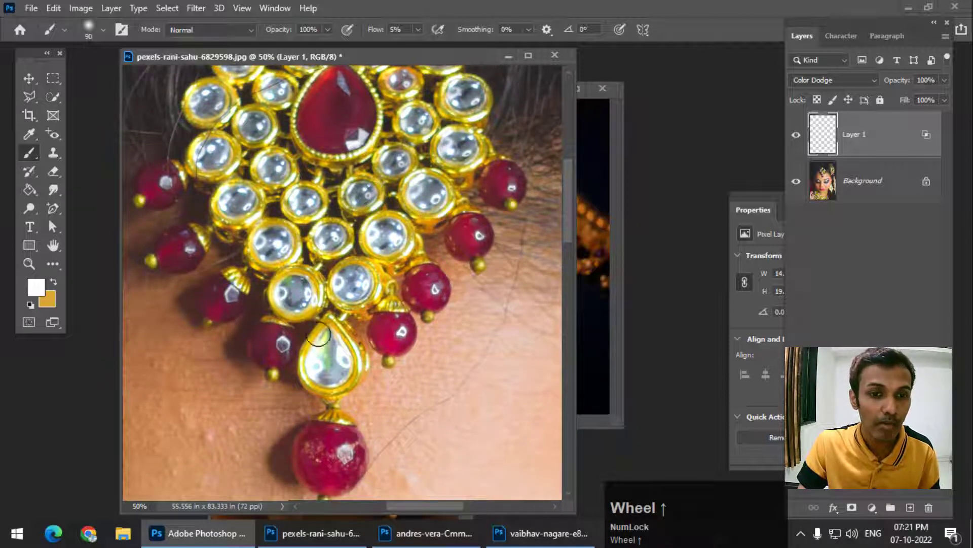
mouse_move(276, 350)
mouse_down()
mouse_move(210, 305)
mouse_move(201, 289)
mouse_move(228, 298)
mouse_move(219, 306)
mouse_move(227, 293)
mouse_move(181, 245)
mouse_move(168, 252)
mouse_move(182, 238)
mouse_move(186, 257)
mouse_move(178, 217)
mouse_move(150, 176)
mouse_move(150, 189)
mouse_move(172, 174)
mouse_move(191, 185)
mouse_move(279, 159)
mouse_up()
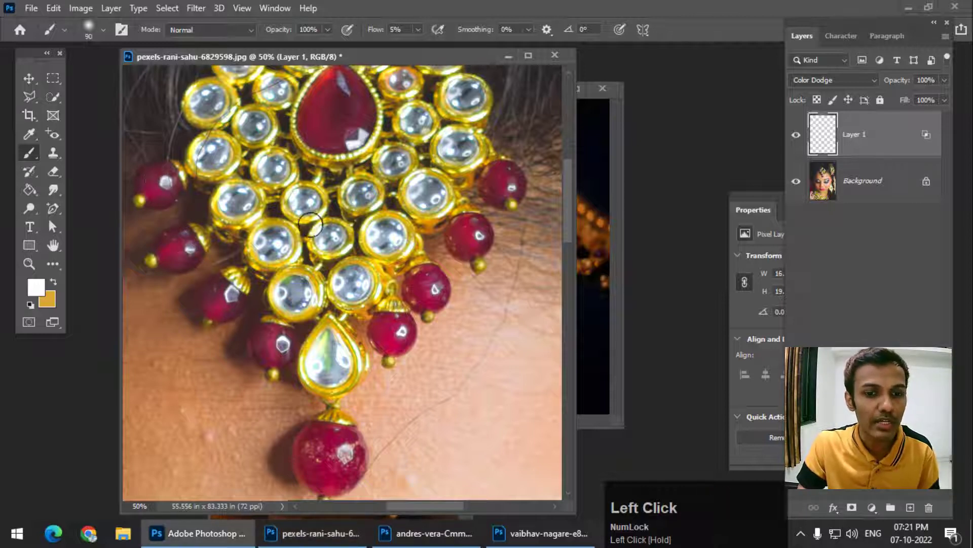
scroll(314, 345, down, 2)
mouse_move(322, 383)
mouse_down()
mouse_move(317, 418)
mouse_move(359, 376)
mouse_move(320, 384)
mouse_move(327, 401)
mouse_move(335, 385)
mouse_move(325, 417)
mouse_up()
drag(329, 368, 269, 284)
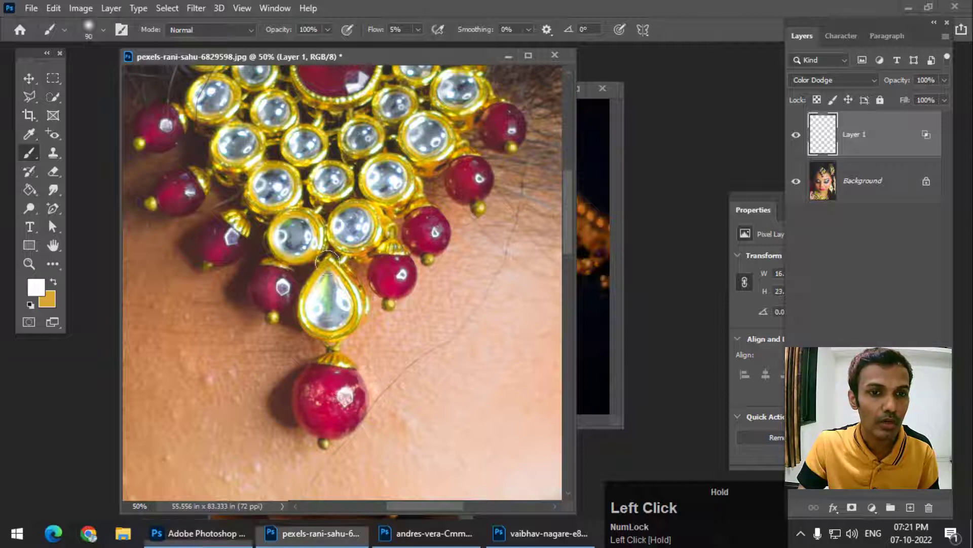
Brush white glow down the round stones on the left side of the ornament's central red gem.
scroll(336, 250, up, 3)
scroll(335, 250, up, 2)
mouse_move(277, 164)
mouse_down()
mouse_move(255, 187)
mouse_move(252, 212)
mouse_move(261, 246)
mouse_move(284, 247)
mouse_up()
click(590, 266)
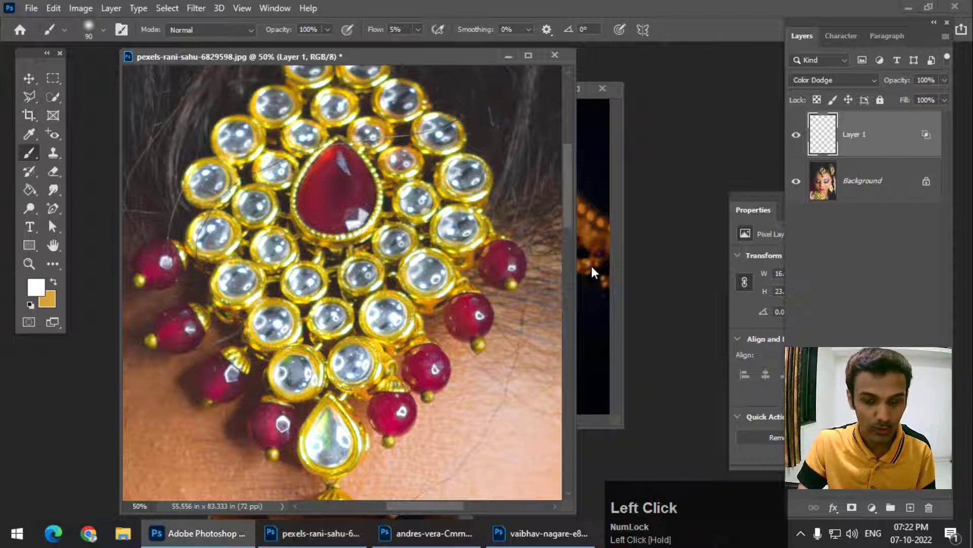
Compare the bride's jewellery with and without the glow by toggling the visibility of Layer 1.
key(ctrl+minus)
key(ctrl+minus)
key(ctrl+minus)
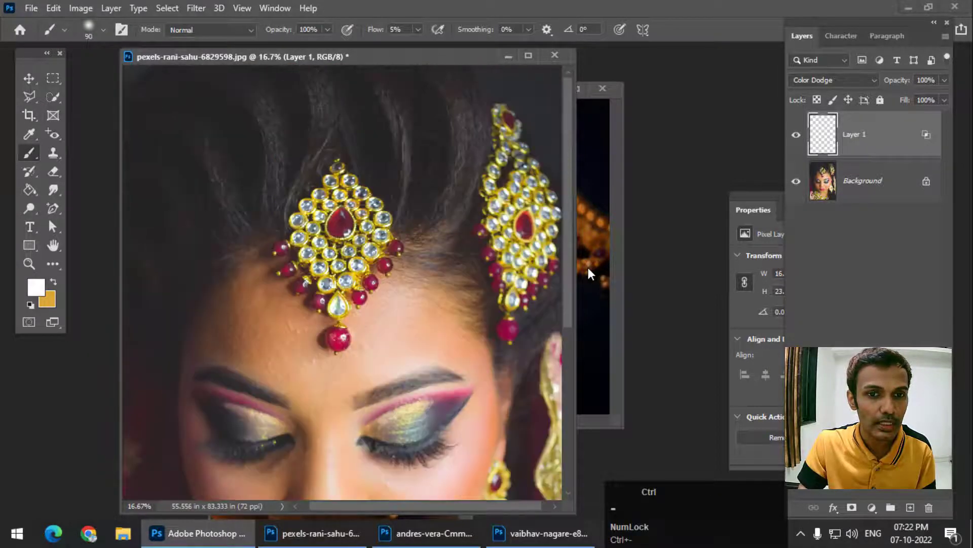
scroll(725, 203, down, 1)
click(796, 136)
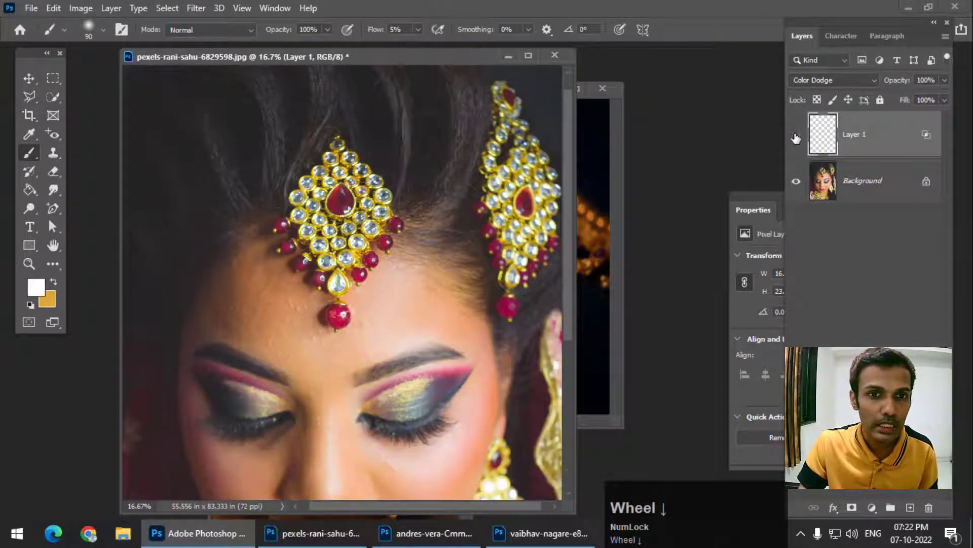
click(796, 136)
click(796, 136)
click(796, 136)
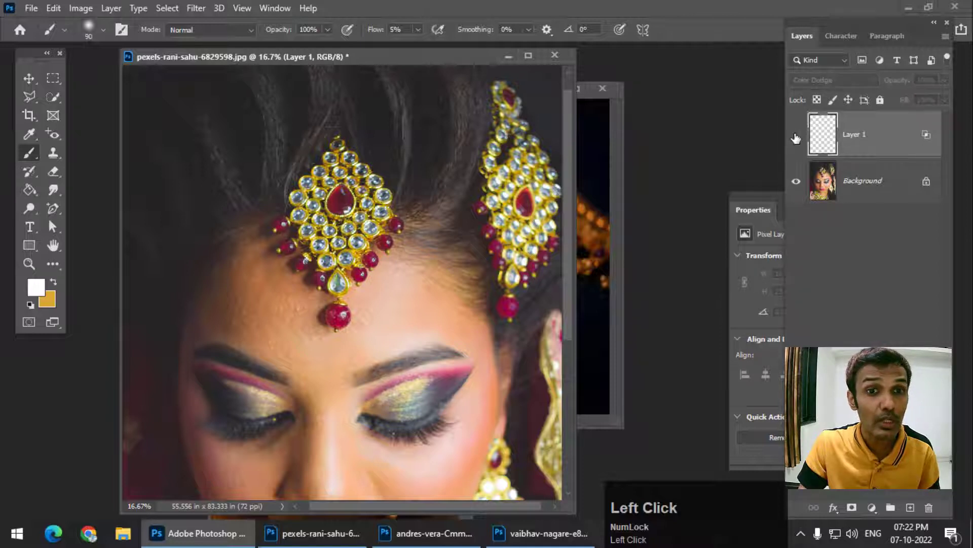
click(796, 136)
key(ctrl+plus)
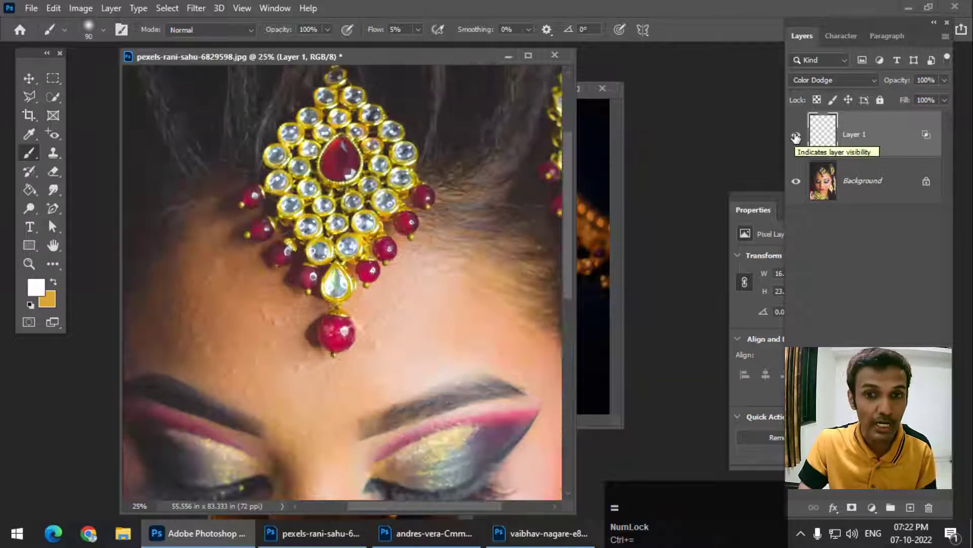
click(796, 136)
click(796, 135)
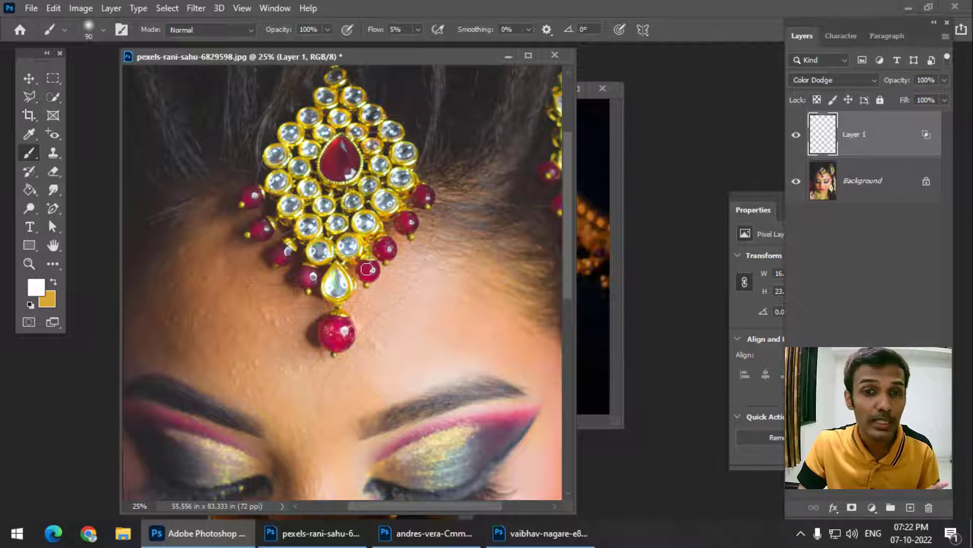
click(794, 143)
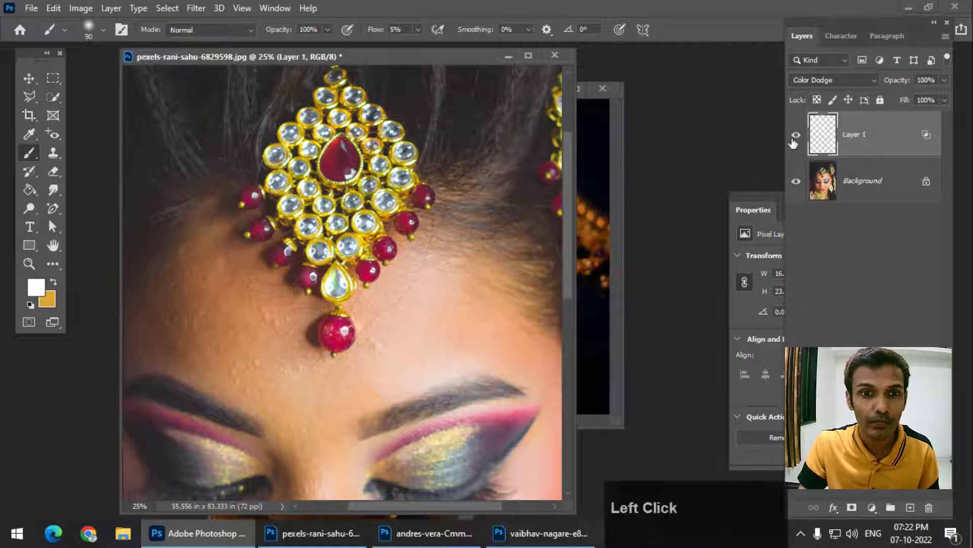
click(794, 140)
click(795, 140)
click(795, 140)
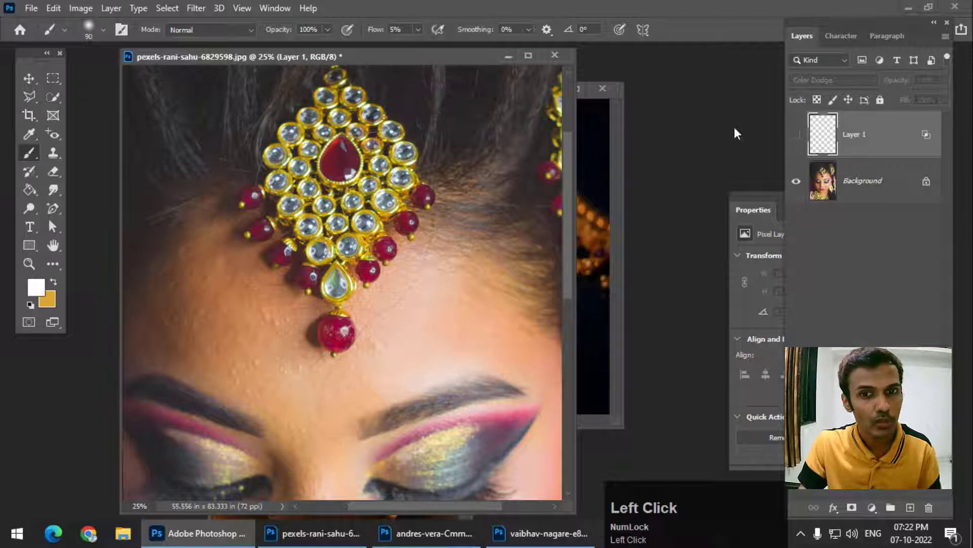
Bring the gold necklace photo vaibhav-nagare-e8LrvEAZqYM-unsplash.jpg forward and enlarge its window around the pendant.
drag(488, 55, 440, 157)
drag(434, 93, 455, 89)
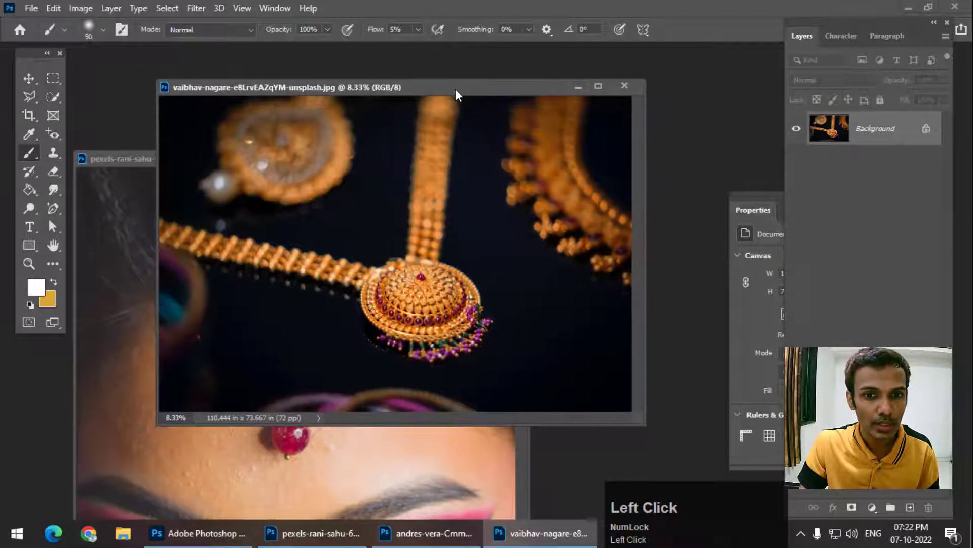
scroll(467, 223, down, 2)
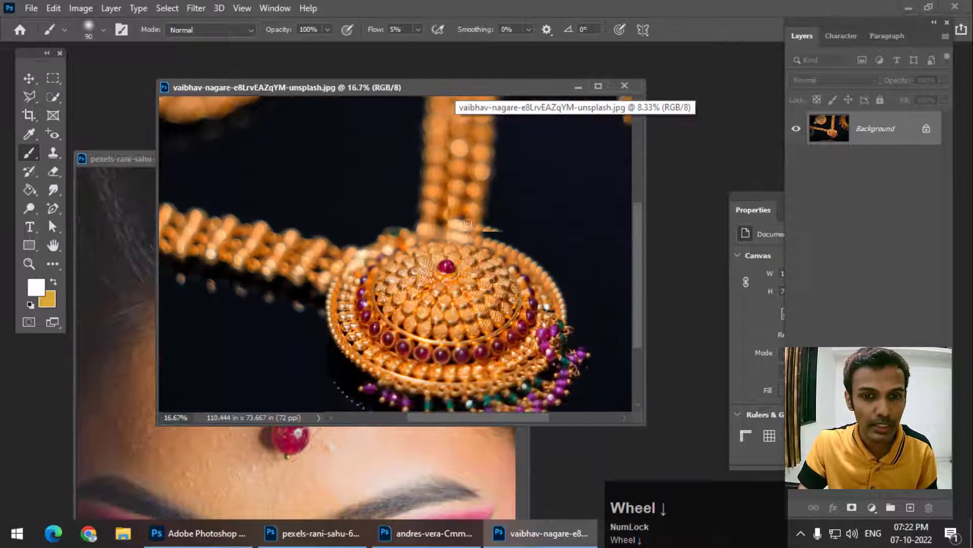
drag(634, 420, 728, 463)
key(space)
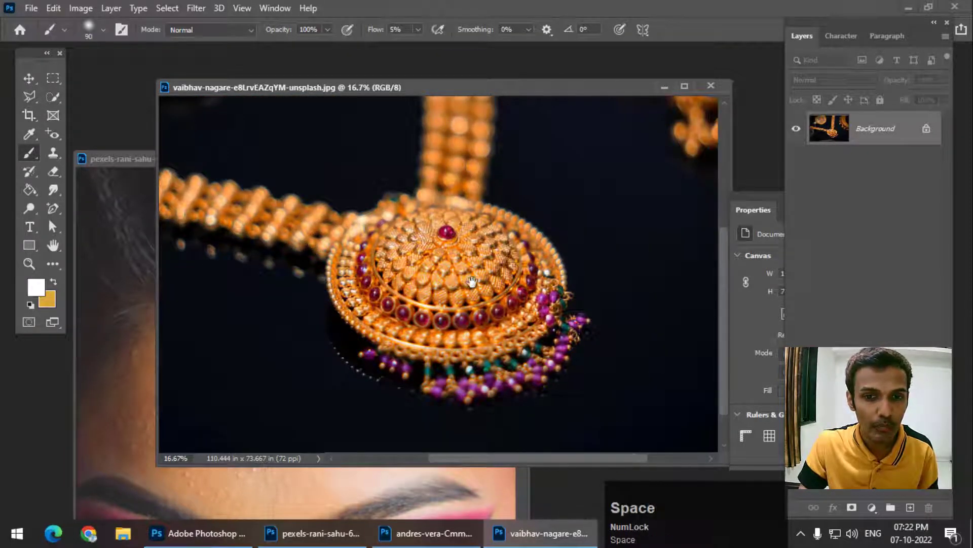
Add a new layer above the necklace photo and turn off Transparency Shapes Layer in its blending options.
click(911, 508)
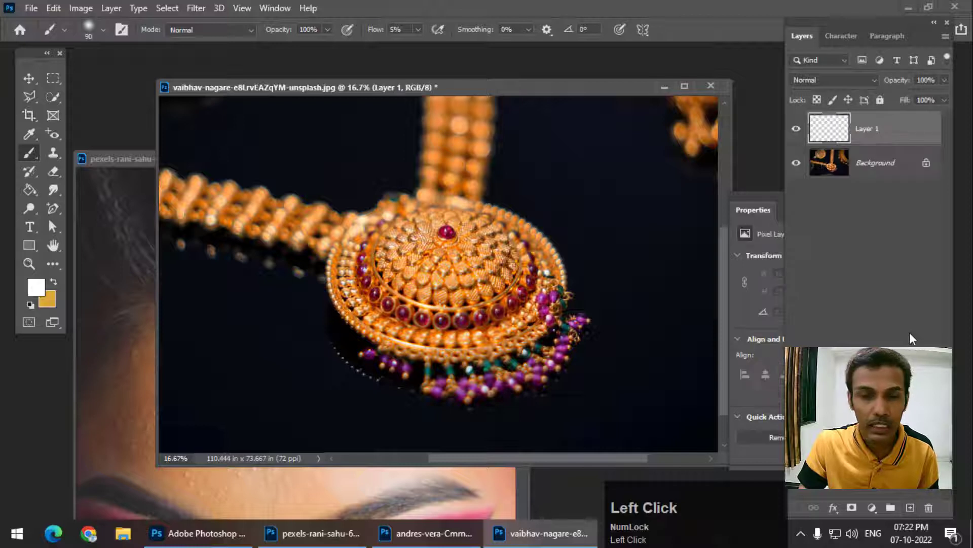
right_click(909, 128)
click(750, 176)
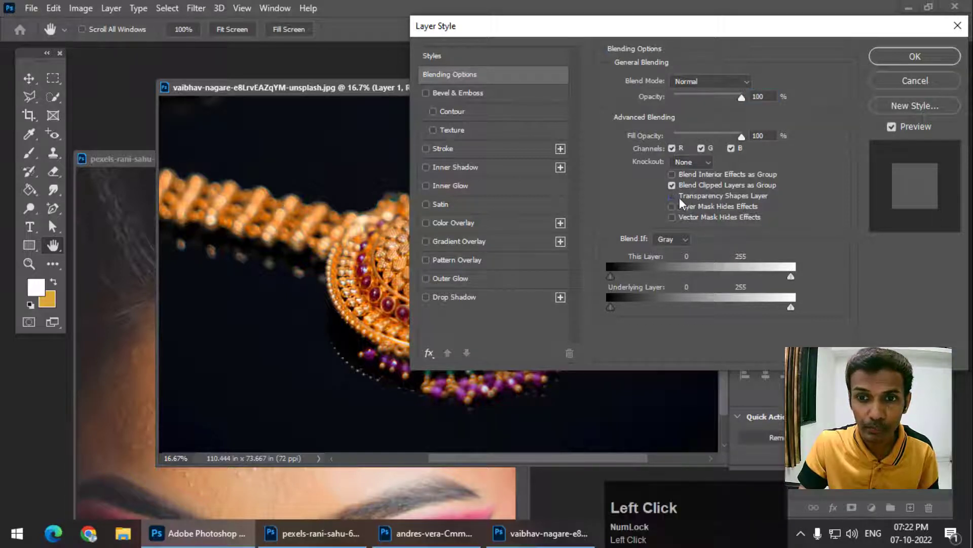
click(914, 57)
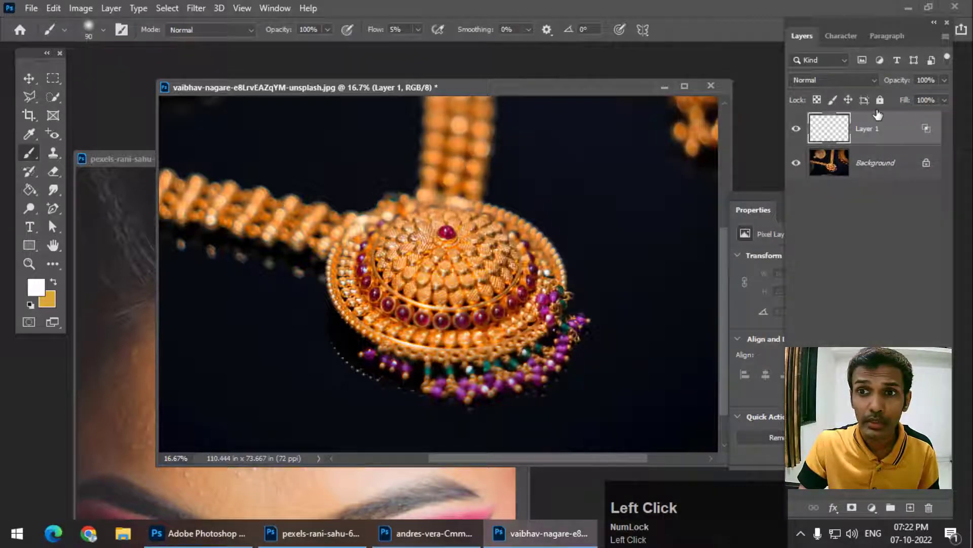
Set the blend mode of the necklace photo's new layer to Color Dodge.
click(837, 79)
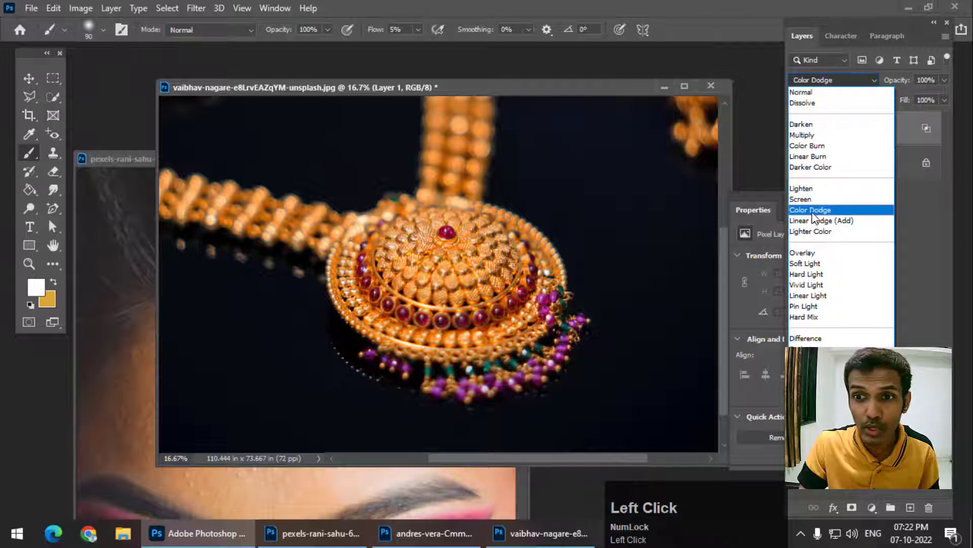
click(812, 210)
drag(580, 88, 558, 85)
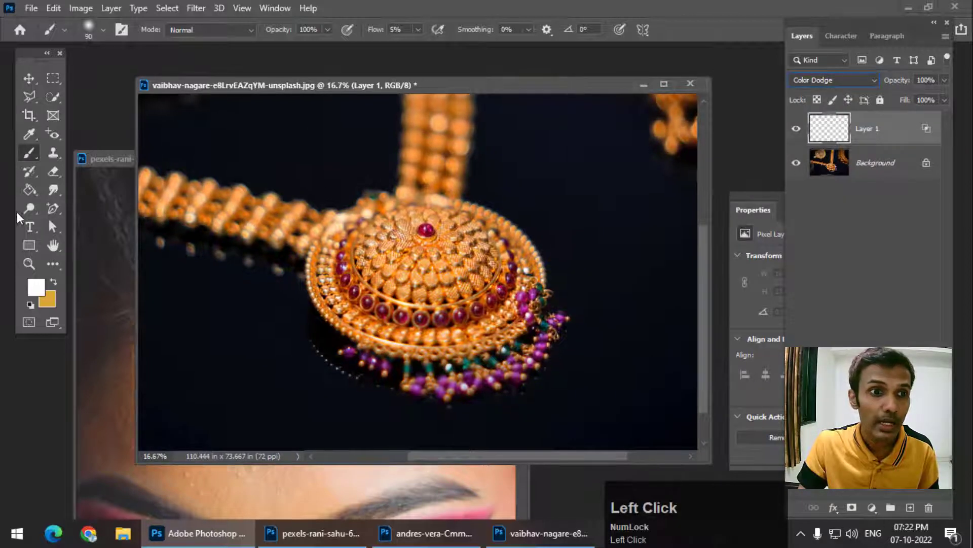
With the Brush tool at size 200, paint white glow over the pendant's gold dome and down towards its lower rim.
right_click(29, 152)
click(86, 153)
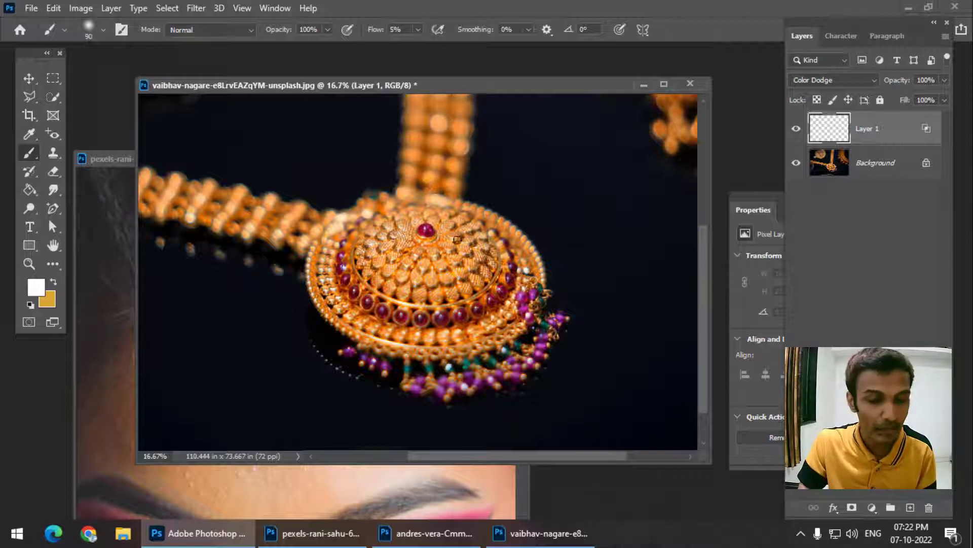
click(373, 83)
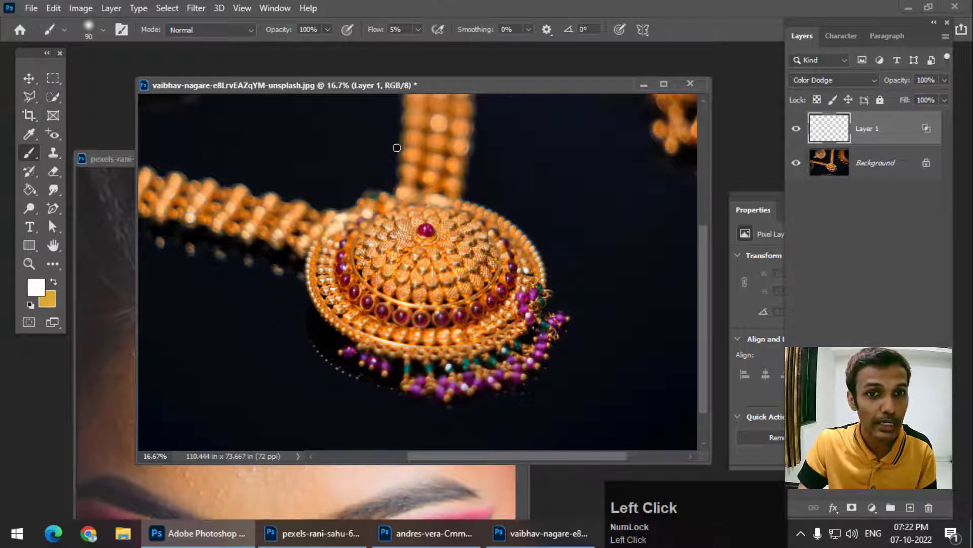
key(ctrl+equal)
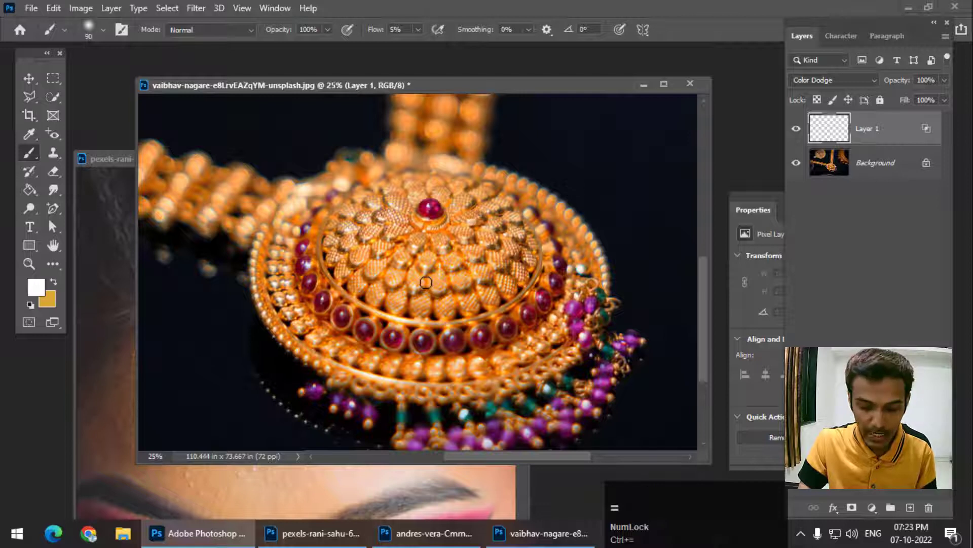
key(bracketright)
key(bracketright)
key(bracketright)
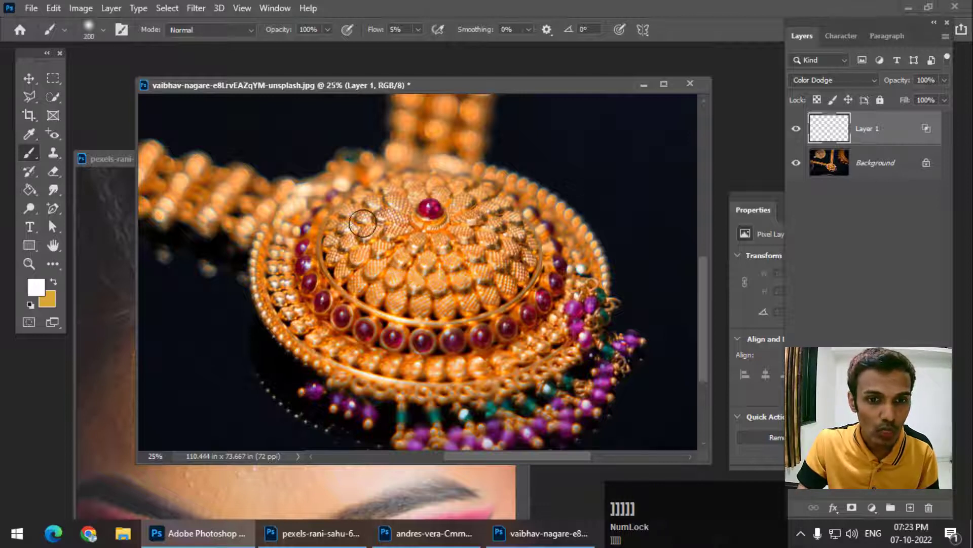
mouse_move(355, 215)
mouse_down()
mouse_move(347, 239)
mouse_move(356, 277)
mouse_move(330, 234)
mouse_move(351, 294)
mouse_move(347, 274)
mouse_move(397, 303)
mouse_move(372, 233)
mouse_move(394, 232)
mouse_move(383, 256)
mouse_move(429, 278)
mouse_move(420, 308)
mouse_move(274, 245)
mouse_move(278, 314)
mouse_move(361, 369)
mouse_move(325, 344)
mouse_move(494, 366)
mouse_move(377, 386)
mouse_move(519, 374)
mouse_move(553, 341)
mouse_move(554, 326)
mouse_move(344, 316)
mouse_move(305, 268)
mouse_move(297, 230)
mouse_move(306, 268)
mouse_move(350, 318)
mouse_move(326, 304)
mouse_move(385, 334)
mouse_up()
Brush white glow over the lower dome and the pendant's outer gold rim with brush sizes 150 and 175.
key(bracketleft)
key(bracketleft)
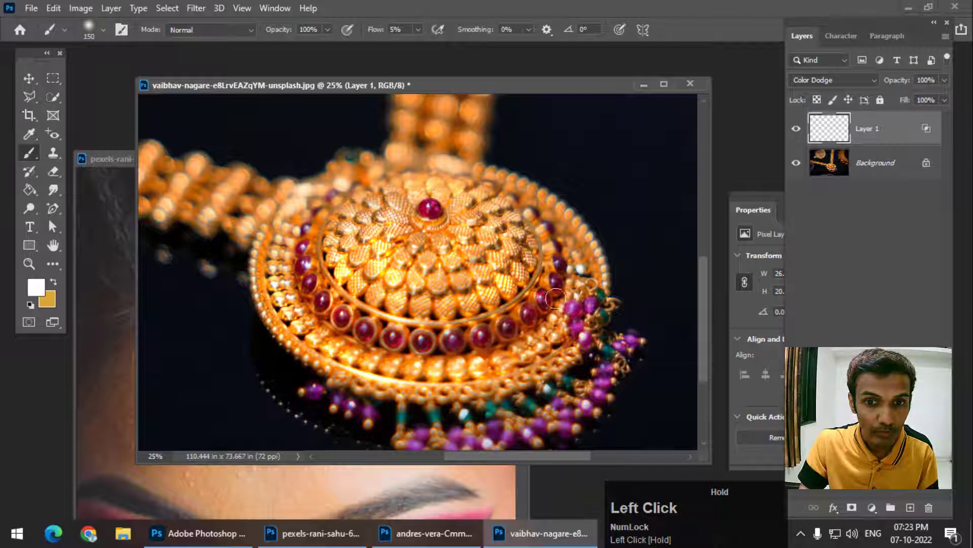
key(bracketright)
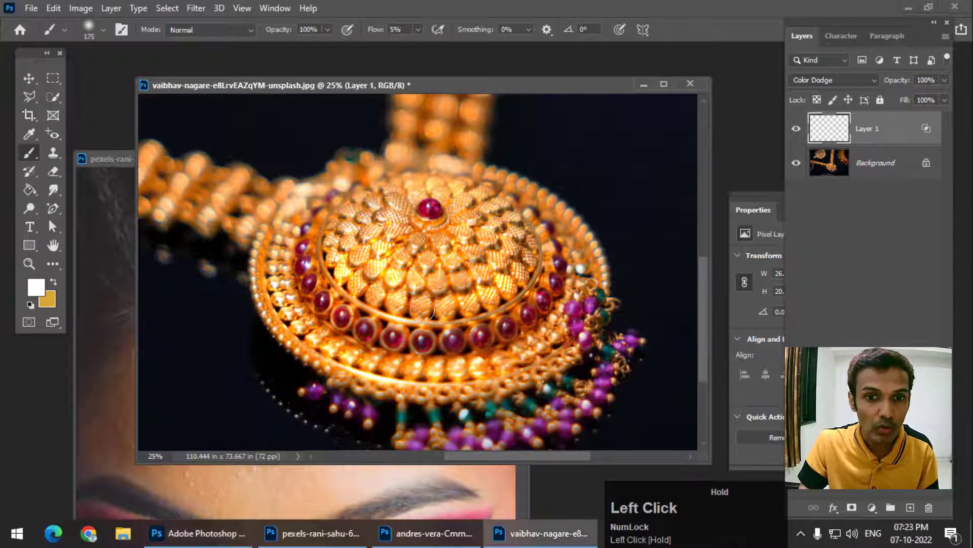
mouse_move(366, 295)
mouse_down()
mouse_move(539, 280)
mouse_move(502, 203)
mouse_up()
mouse_move(276, 266)
mouse_down()
mouse_move(290, 340)
mouse_move(332, 361)
mouse_move(468, 384)
mouse_move(511, 364)
mouse_move(536, 374)
mouse_move(511, 383)
mouse_move(568, 358)
mouse_move(577, 294)
mouse_move(591, 286)
mouse_move(582, 258)
mouse_move(474, 118)
mouse_move(454, 168)
mouse_up()
Enlarge the brush to 250 and add more white glow to the left and lower parts of the dome.
key(bracketright)
key(bracketright)
mouse_move(369, 221)
mouse_down()
mouse_move(372, 276)
mouse_move(401, 298)
mouse_up()
drag(440, 299, 460, 295)
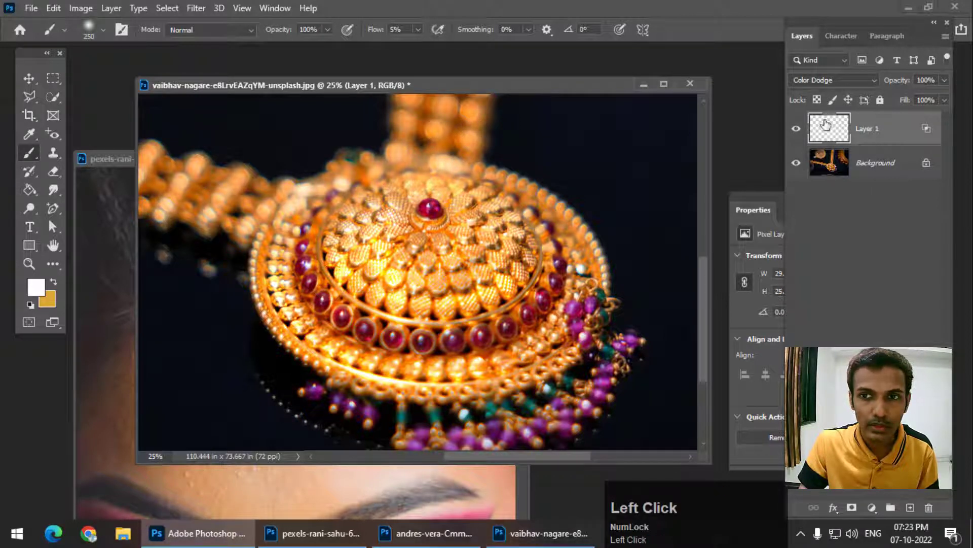
Compare the gold pendant with and without the painted glow by toggling the visibility of Layer 1.
click(796, 131)
click(796, 131)
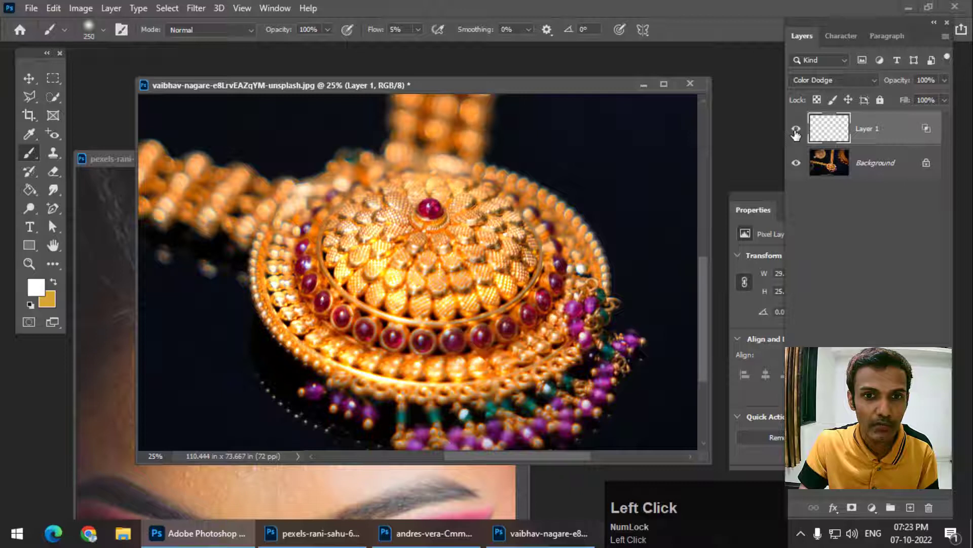
click(796, 131)
click(796, 131)
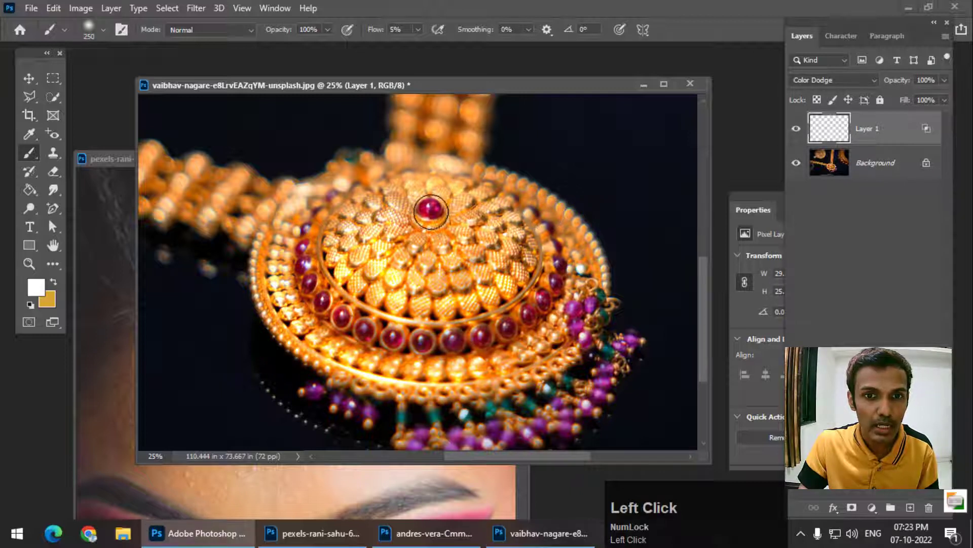
click(799, 131)
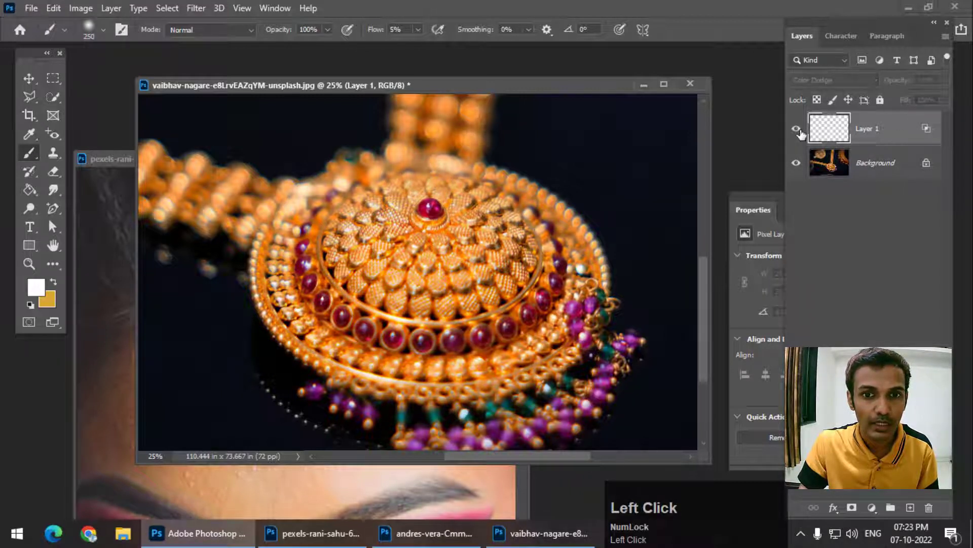
click(799, 131)
click(797, 130)
click(797, 130)
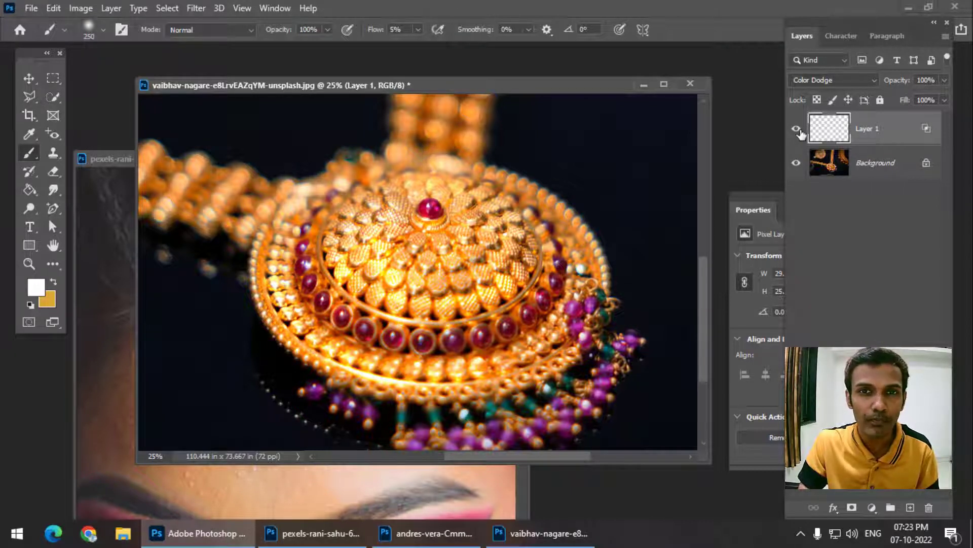
click(797, 130)
click(797, 130)
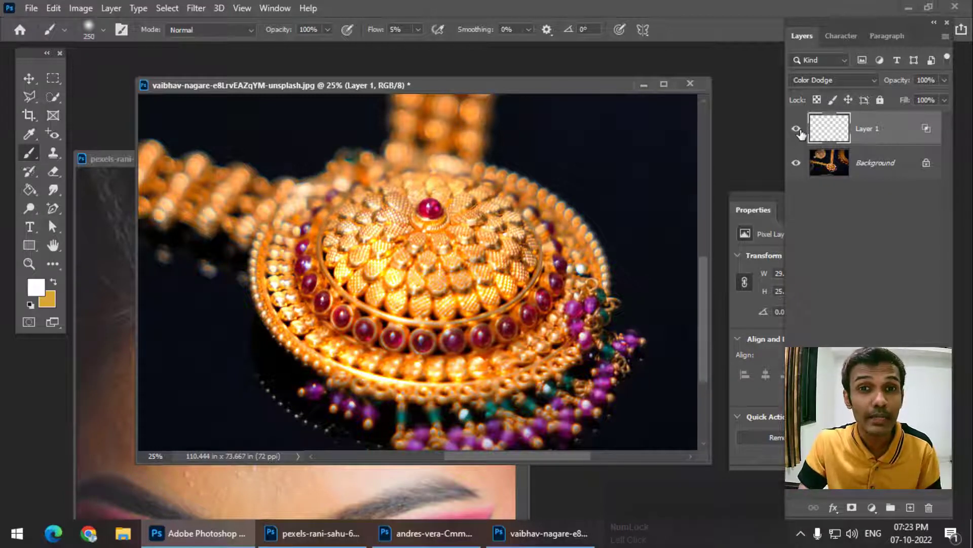
click(798, 130)
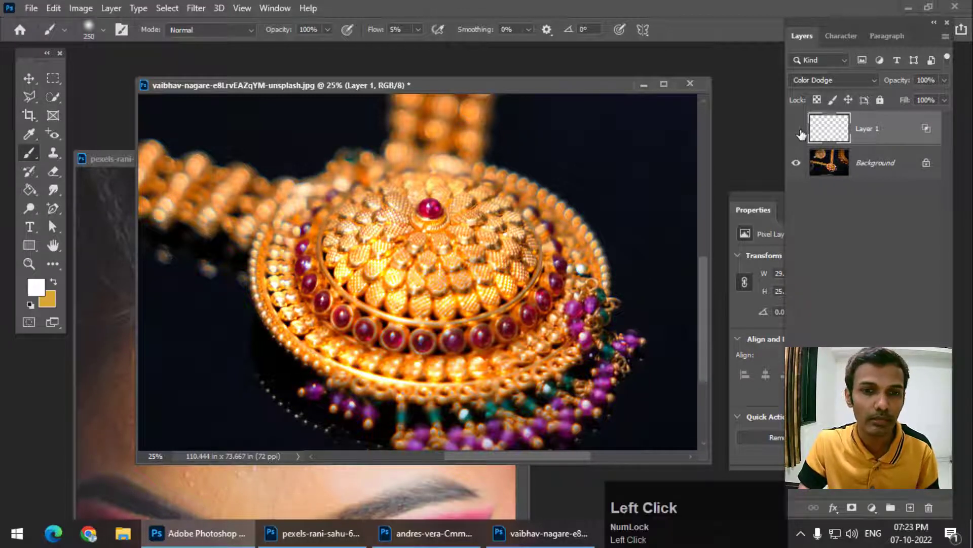
click(798, 130)
click(798, 130)
click(800, 131)
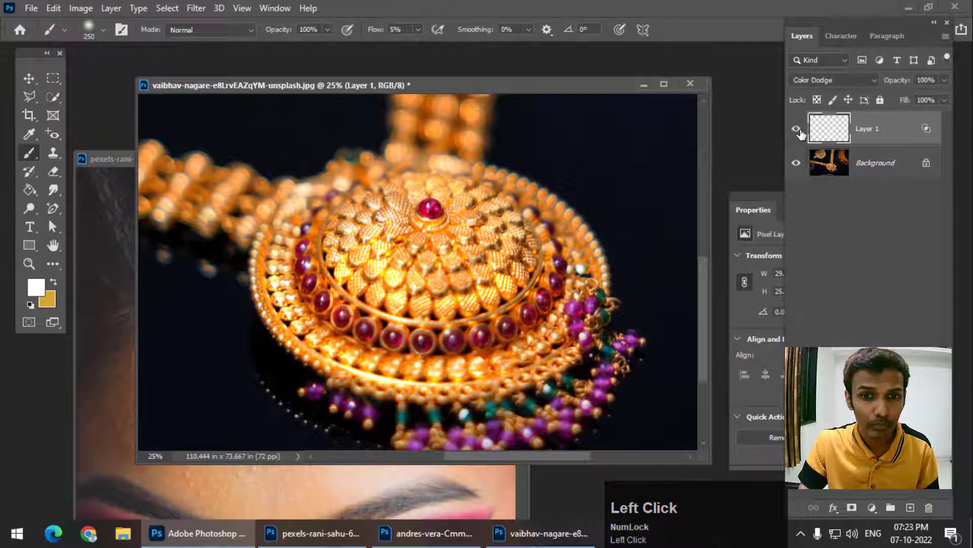
click(800, 131)
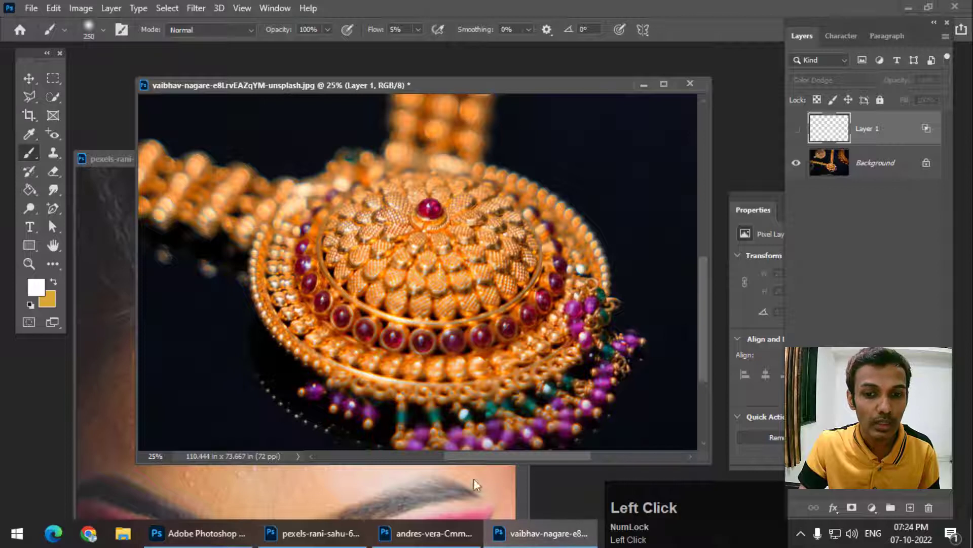
Bring the blue gemstone necklace photo andres-vera-CmmYT6Mm948-unsplash.jpg forward and enlarge its window around the pendant.
click(431, 533)
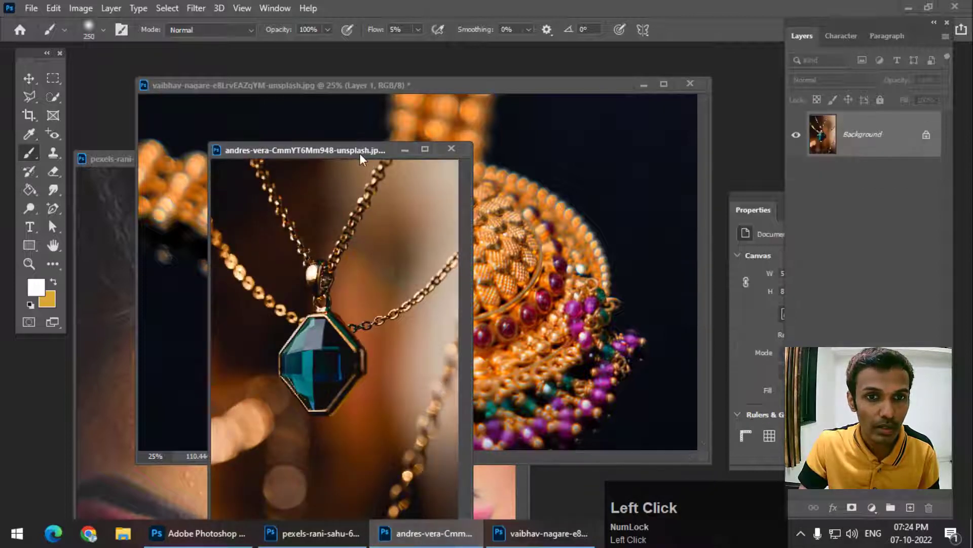
drag(358, 148, 398, 74)
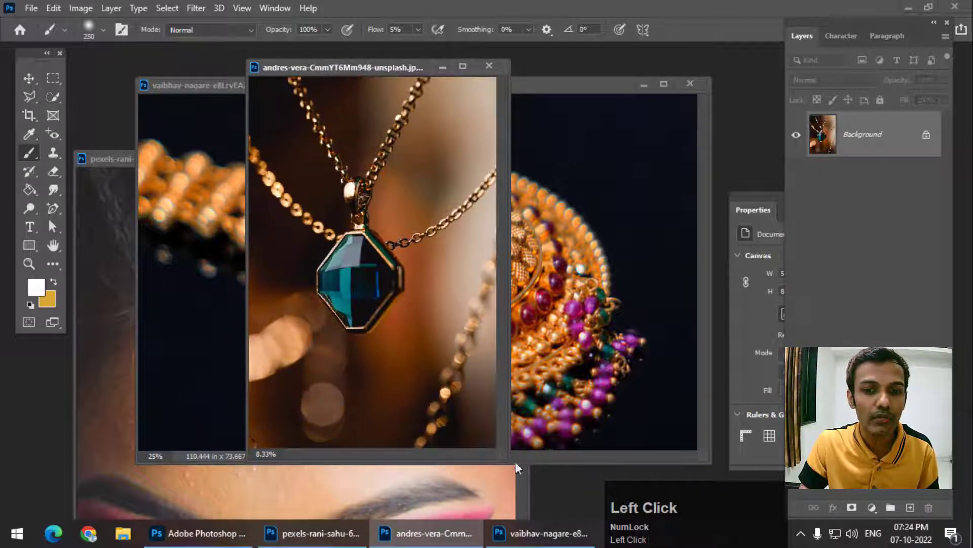
drag(506, 457, 603, 484)
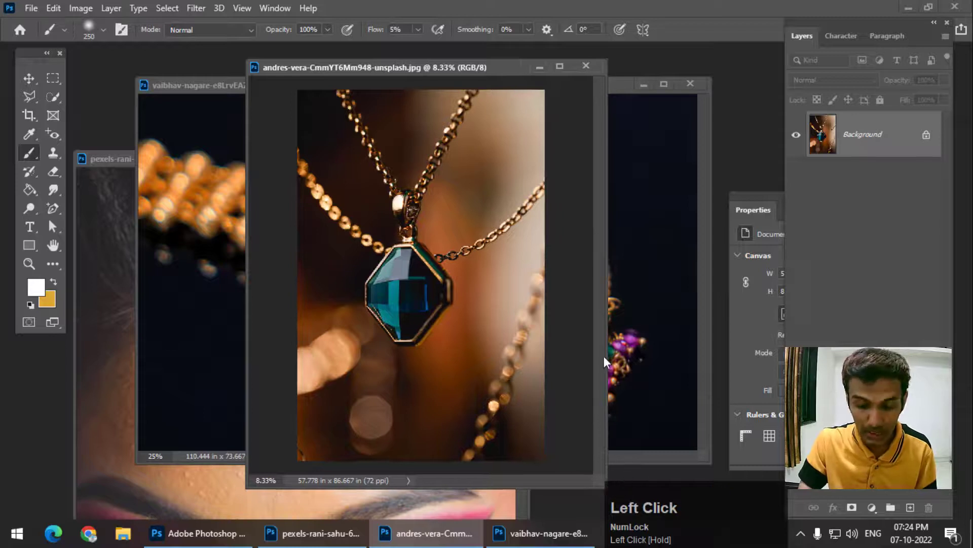
key(ctrl+equal)
drag(449, 75, 453, 50)
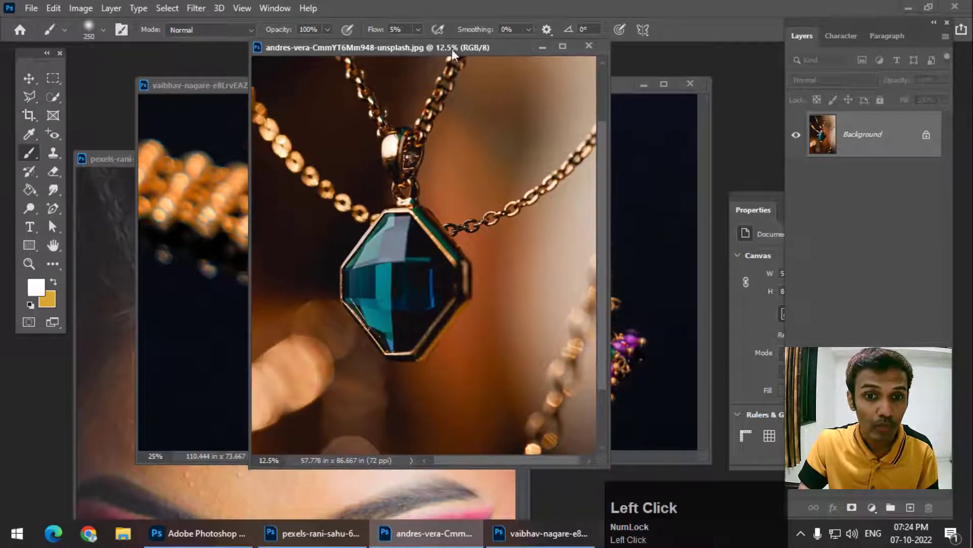
Make the gemstone necklace photo's window taller and reposition it so the whole pendant is in view.
drag(451, 468, 451, 525)
scroll(460, 350, up, 2)
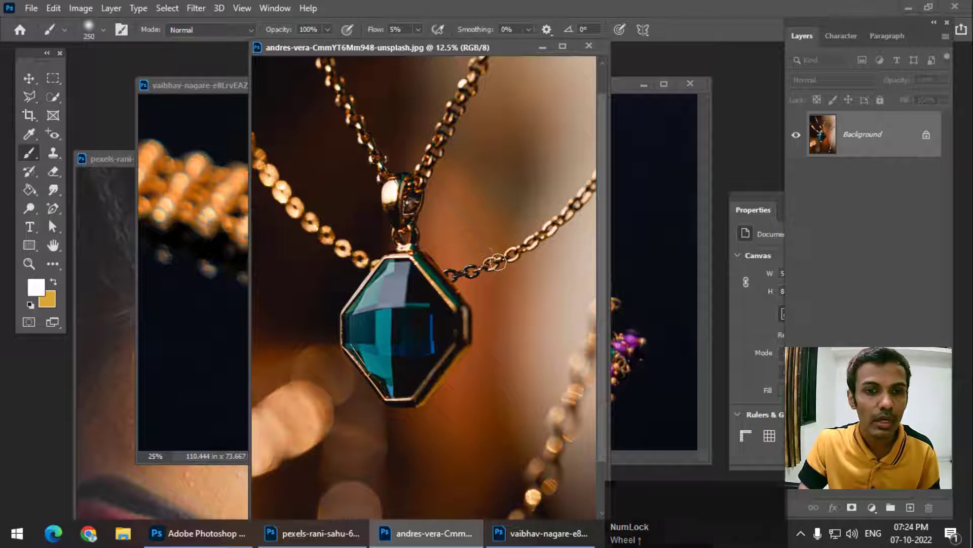
scroll(431, 223, up, 2)
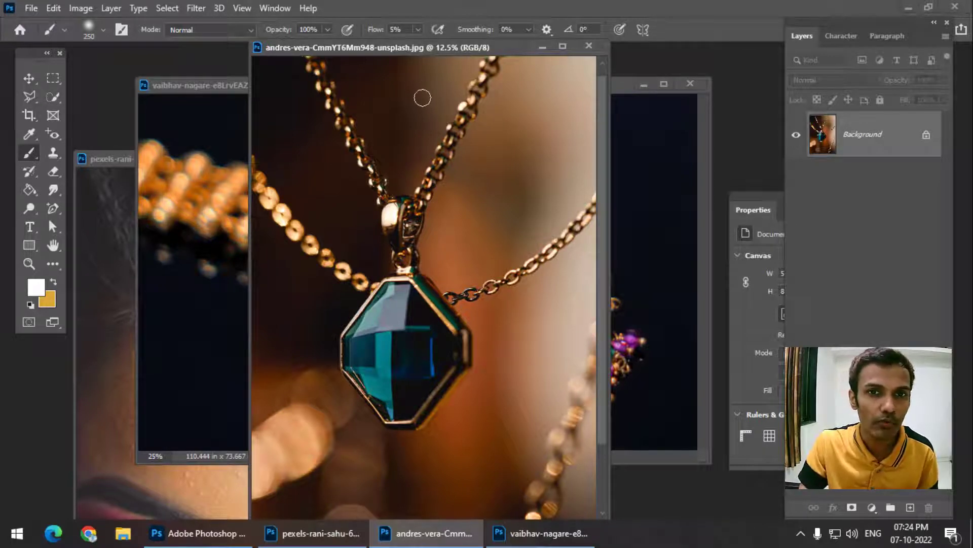
drag(419, 50, 423, 13)
scroll(416, 235, up, 1)
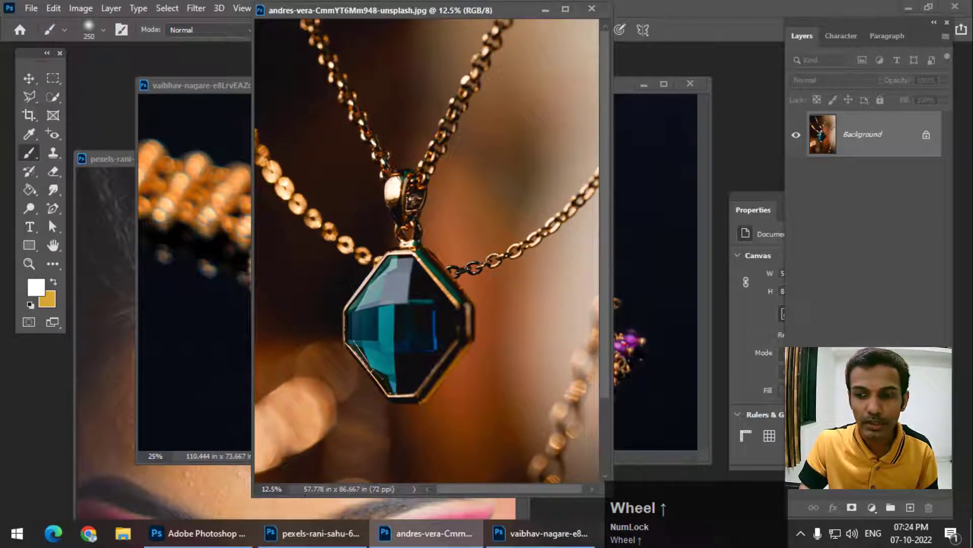
Add a new layer above the necklace photo's Background and set its blend mode to Color Dodge.
click(910, 508)
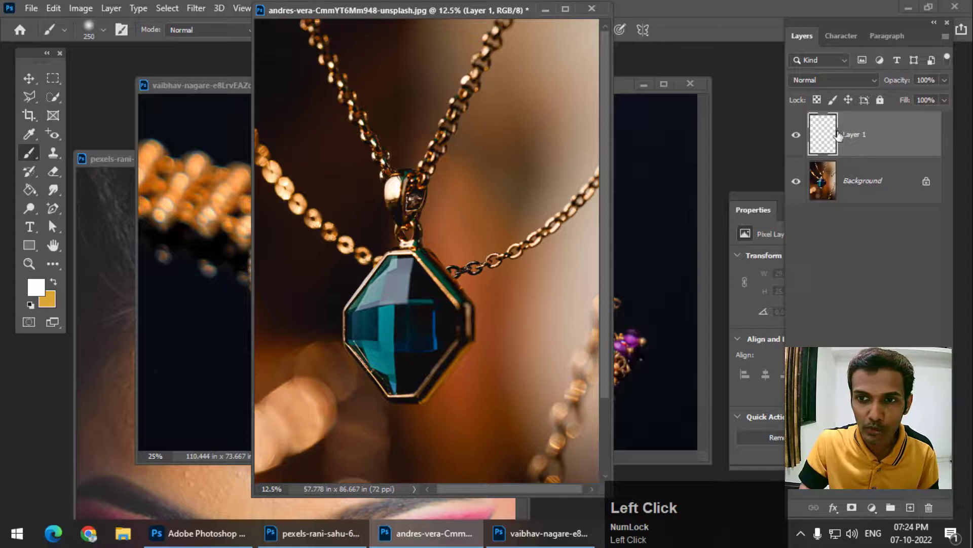
click(839, 79)
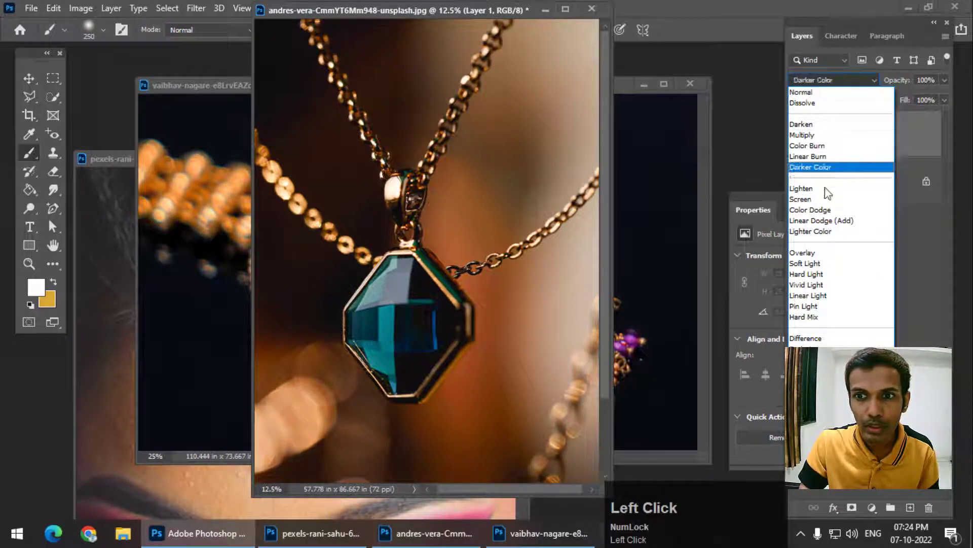
click(822, 210)
Turn off Transparency Shapes Layer in the blending options of Layer 1.
right_click(906, 134)
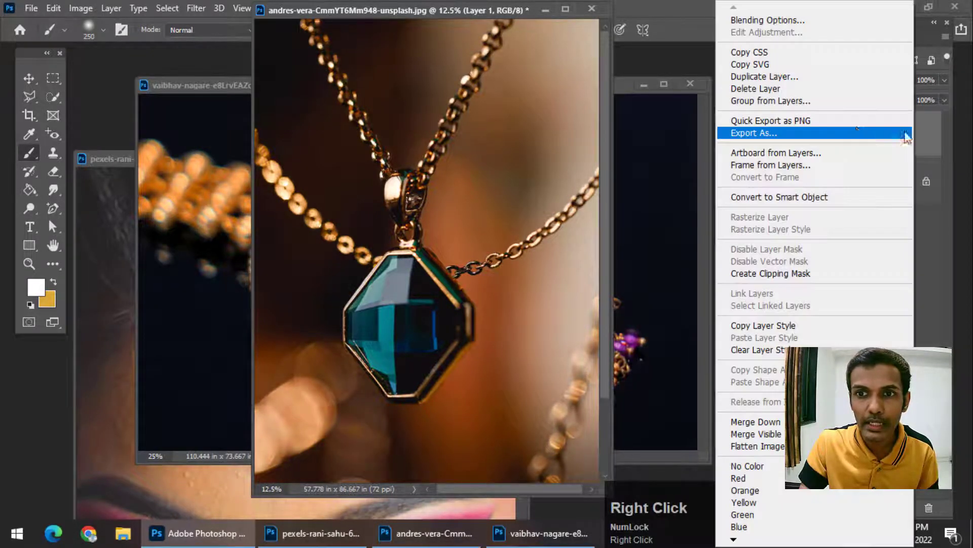
click(766, 20)
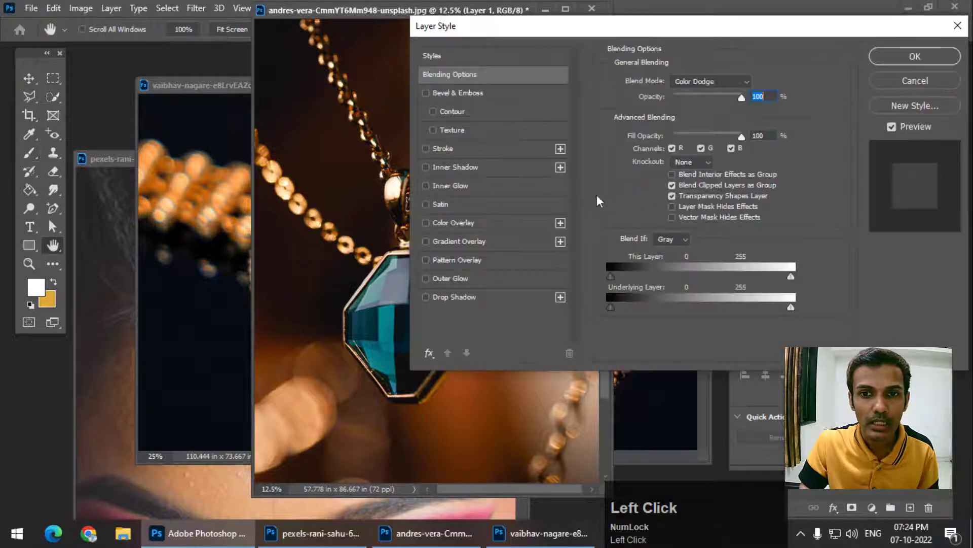
click(676, 196)
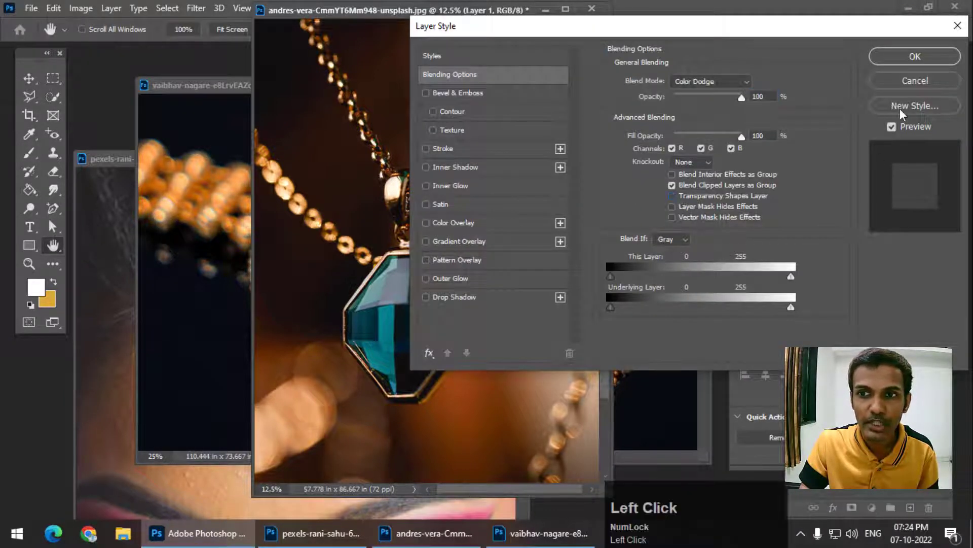
click(901, 62)
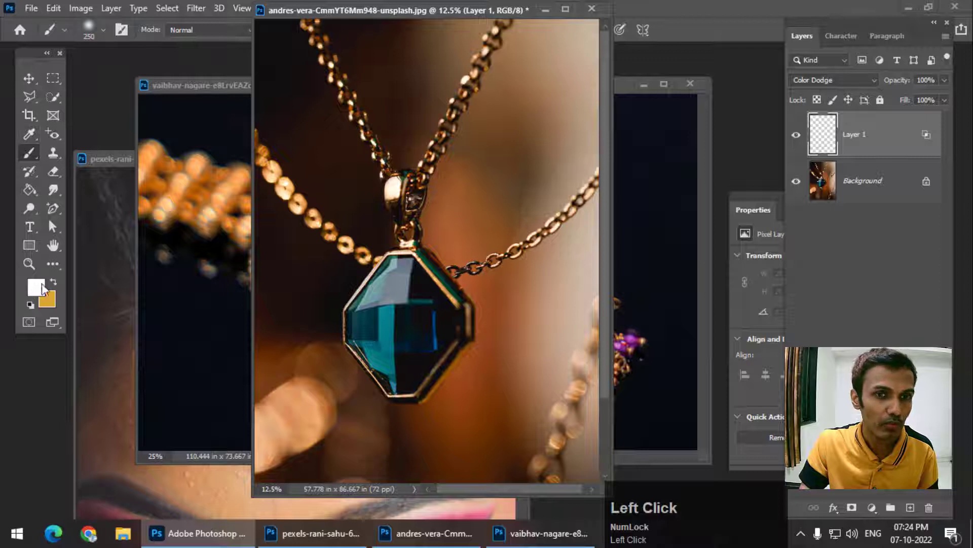
Move the necklace photo's window up and widen it to show the image's full width.
drag(315, 8, 318, 65)
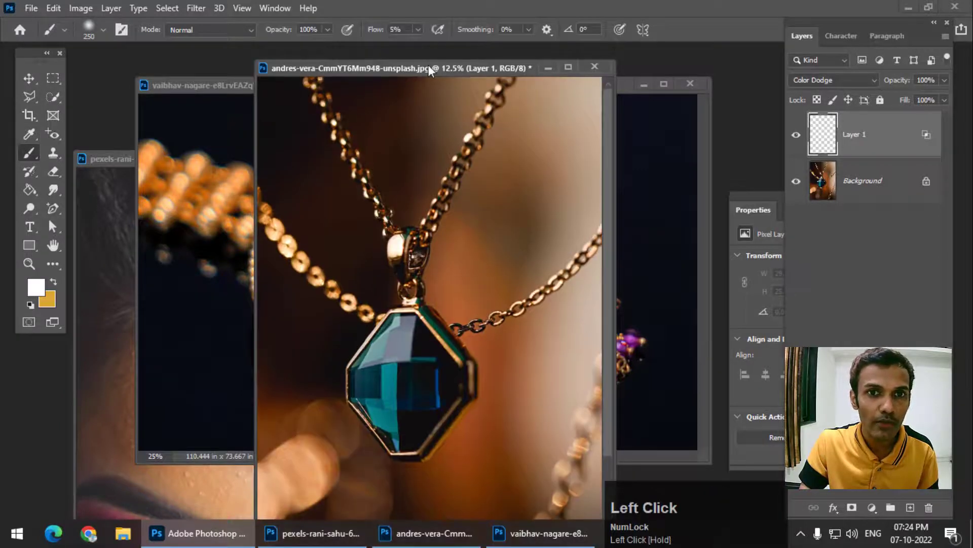
drag(428, 66, 431, 3)
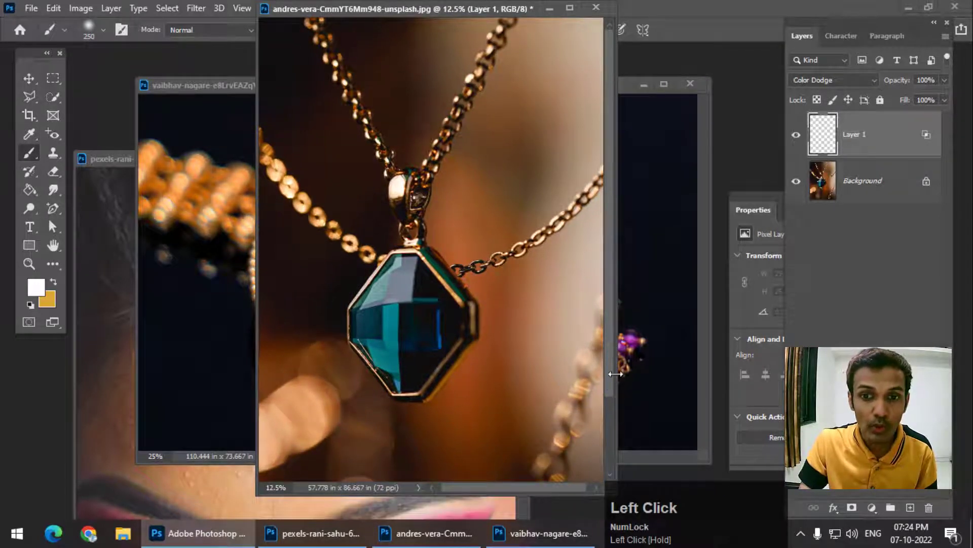
drag(615, 374, 752, 374)
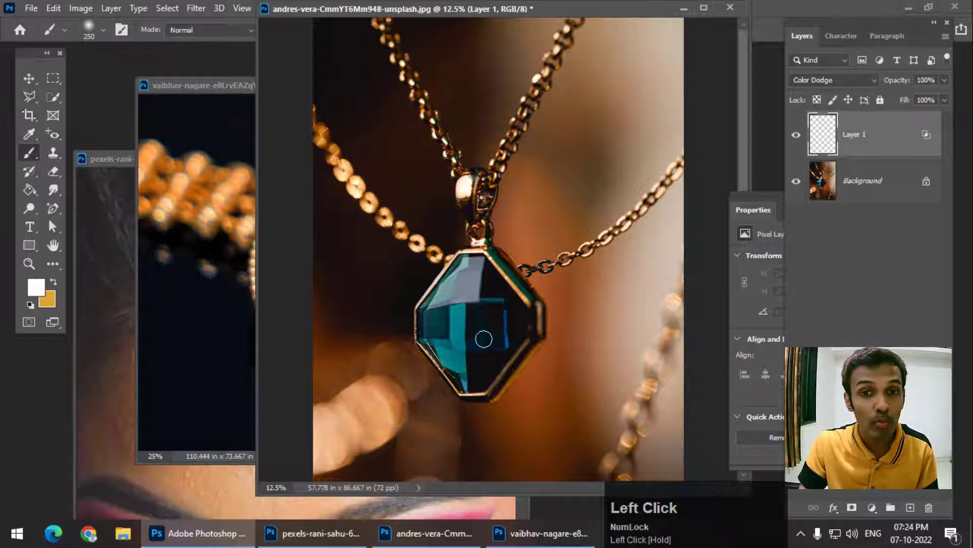
Brush soft white glow over the gem's upper-left facets, the lower-left chain and the pendant's gold bail.
key(bracketright)
key(bracketright)
mouse_move(460, 272)
mouse_down()
mouse_move(431, 330)
mouse_move(443, 357)
mouse_move(467, 265)
mouse_move(385, 217)
mouse_move(316, 137)
mouse_move(375, 207)
mouse_up()
key(bracketleft)
key(bracketleft)
click(438, 256)
click(464, 193)
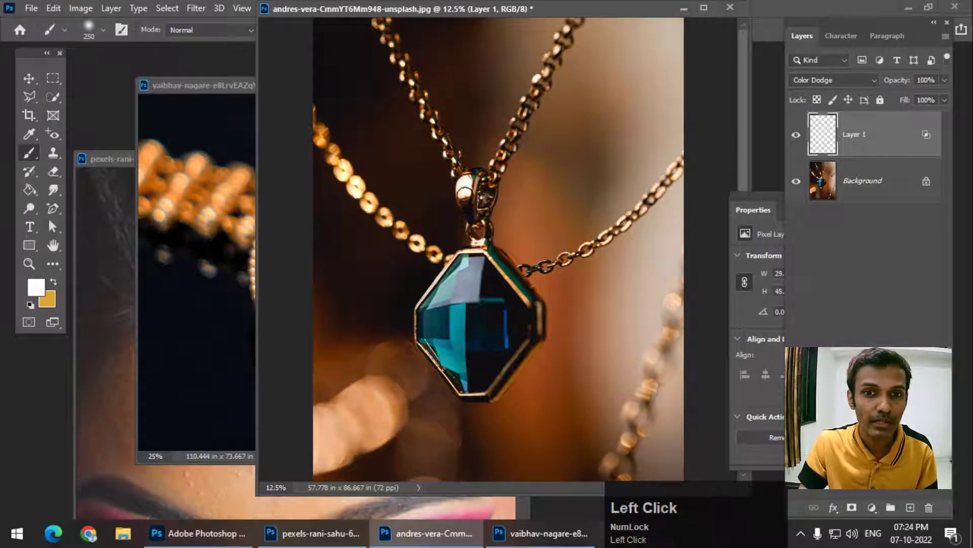
Add white glow to the upper-left chain and bail with brush size 300, and to the lower-right chain with size 250.
key(bracketright)
drag(455, 161, 419, 90)
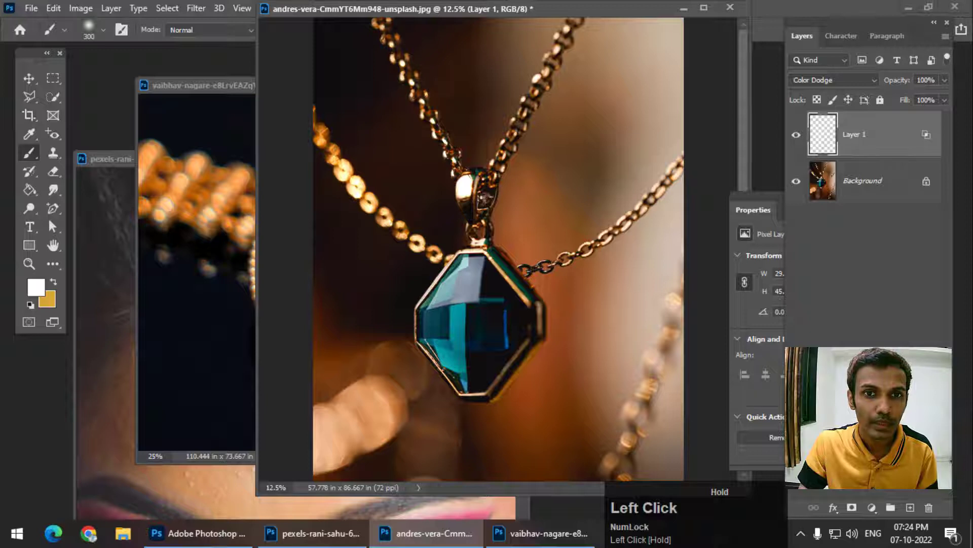
mouse_move(462, 182)
mouse_down()
mouse_move(500, 163)
mouse_move(562, 41)
mouse_move(497, 170)
mouse_move(477, 174)
mouse_move(465, 213)
mouse_move(474, 180)
mouse_up()
key(bracketleft)
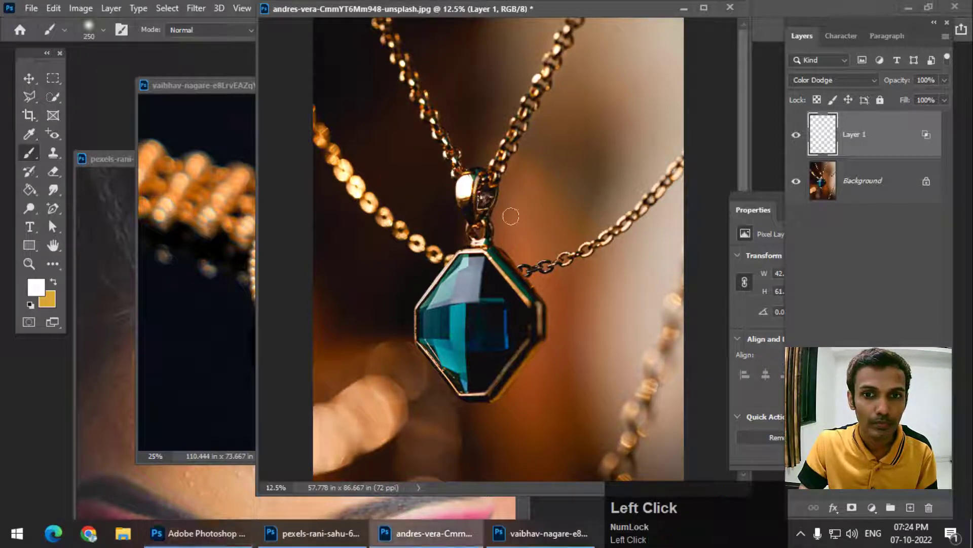
mouse_move(564, 261)
mouse_down()
mouse_move(605, 241)
mouse_move(684, 165)
mouse_move(554, 265)
mouse_up()
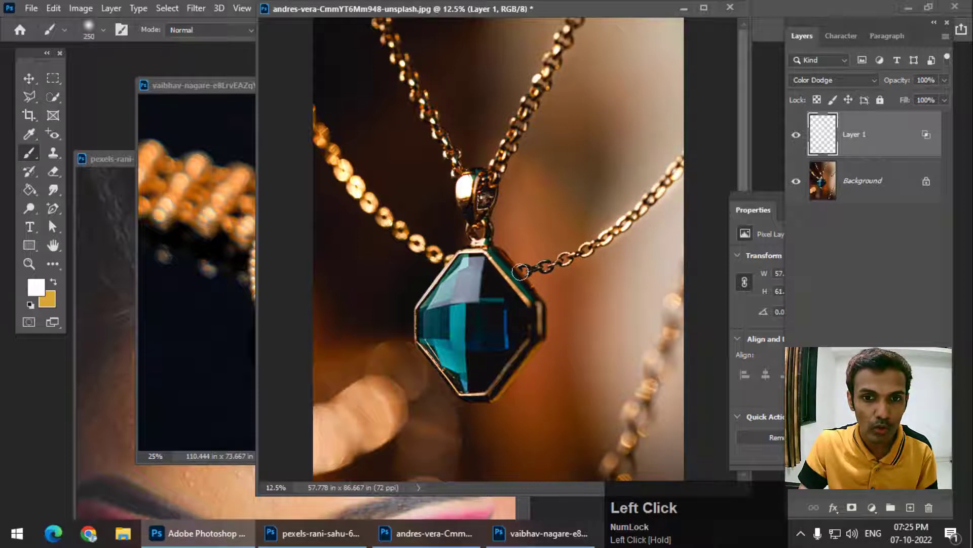
Brush white glow along the gem's right gold rim at size 150 and its left rim at size 175.
key(bracketleft)
key(bracketleft)
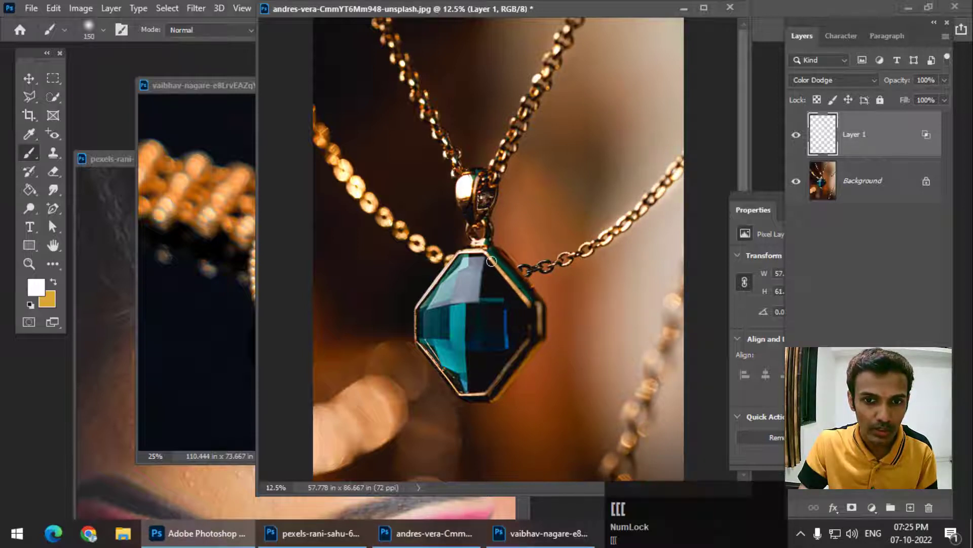
mouse_move(491, 260)
mouse_down()
mouse_move(538, 307)
mouse_move(523, 357)
mouse_move(507, 380)
mouse_up()
key(bracketright)
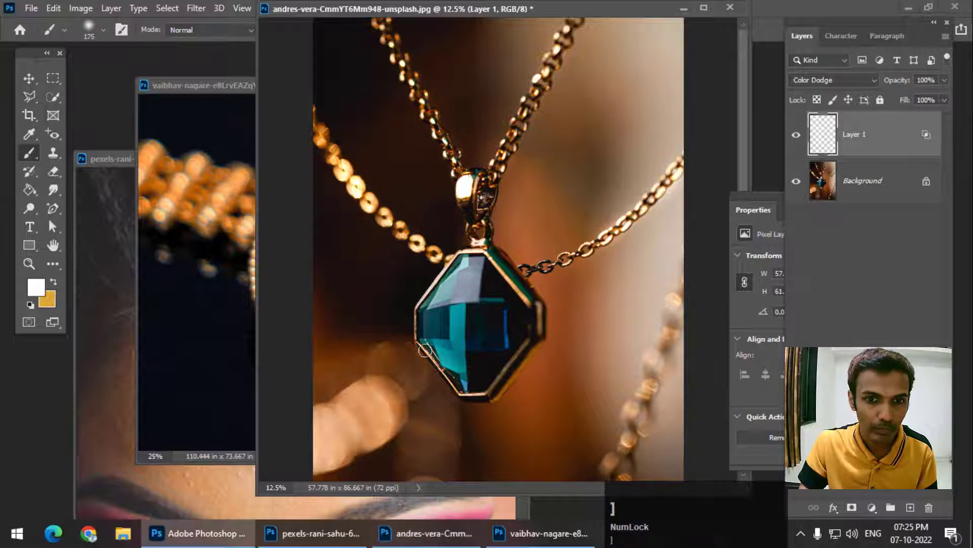
mouse_move(425, 349)
mouse_down()
mouse_move(418, 312)
mouse_move(453, 269)
mouse_up()
Enlarge the brush beyond 300 and paint white glow over the gem's left facets and the bail.
key(bracketright)
key(bracketright)
key(bracketright)
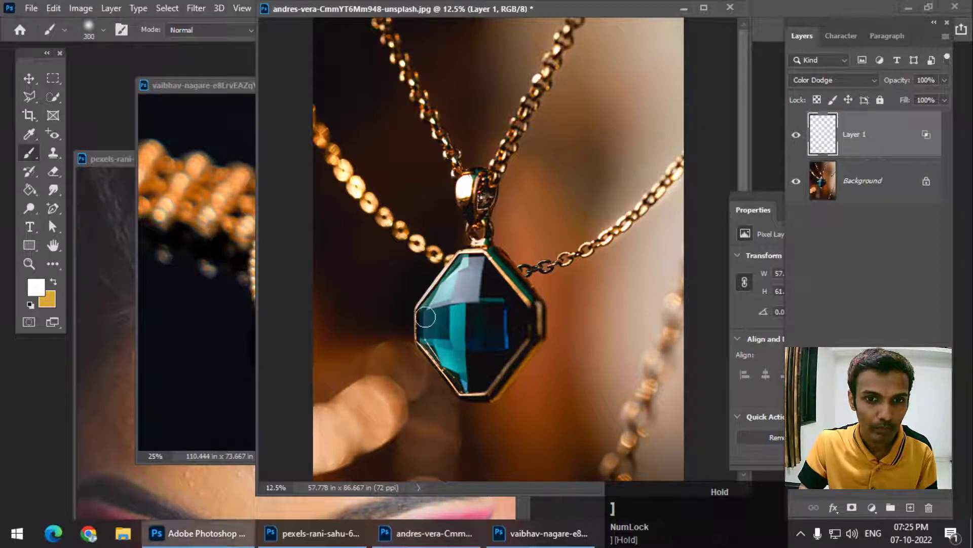
key(bracketright)
mouse_move(429, 307)
mouse_down()
mouse_move(468, 264)
mouse_move(463, 361)
mouse_up()
drag(465, 183, 484, 246)
Reduce the brush to 250 and paint white glow along both upper chains of the necklace.
key(bracketleft)
key(bracketleft)
drag(458, 158, 408, 78)
drag(498, 160, 568, 22)
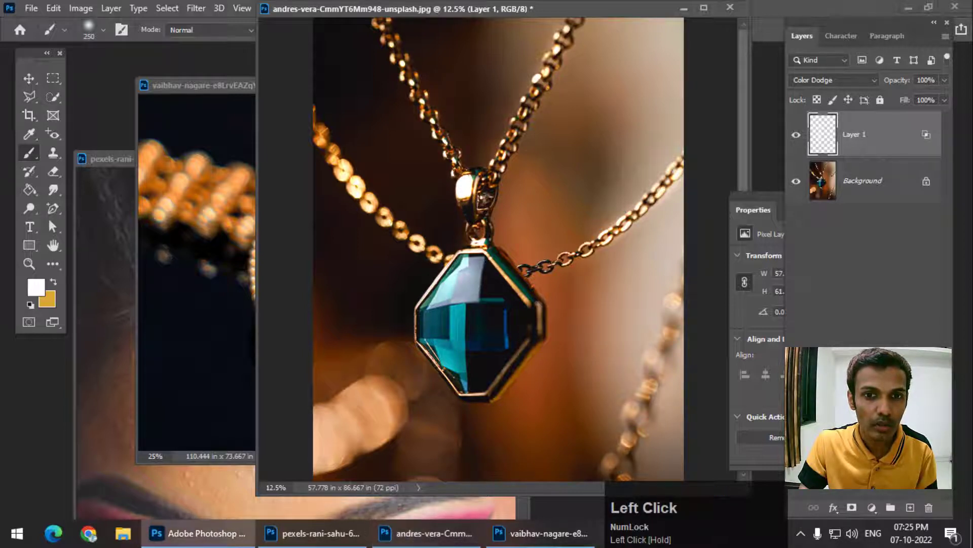
Set the brush to 300 and add more white glow to the gem's left facets and both side chains.
key(bracketright)
mouse_move(450, 264)
mouse_down()
mouse_move(422, 325)
mouse_move(461, 385)
mouse_up()
drag(419, 243, 411, 238)
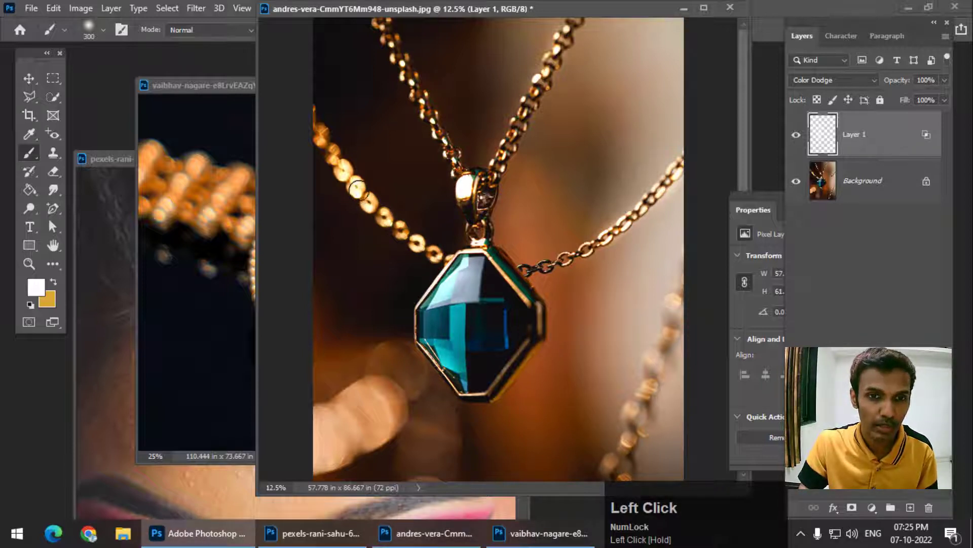
drag(359, 190, 355, 186)
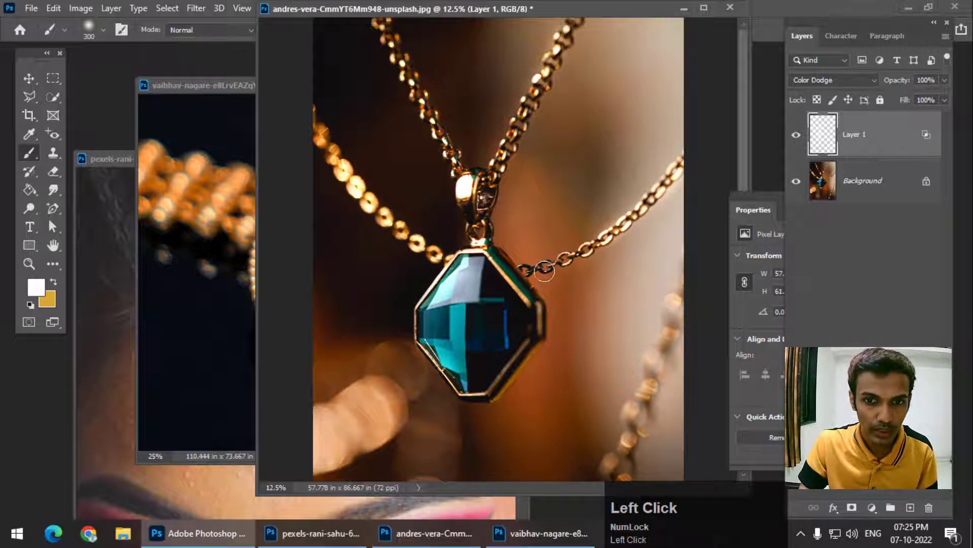
drag(625, 224, 680, 165)
Compare the gemstone necklace with and without the painted glow by toggling the visibility of Layer 1.
click(797, 136)
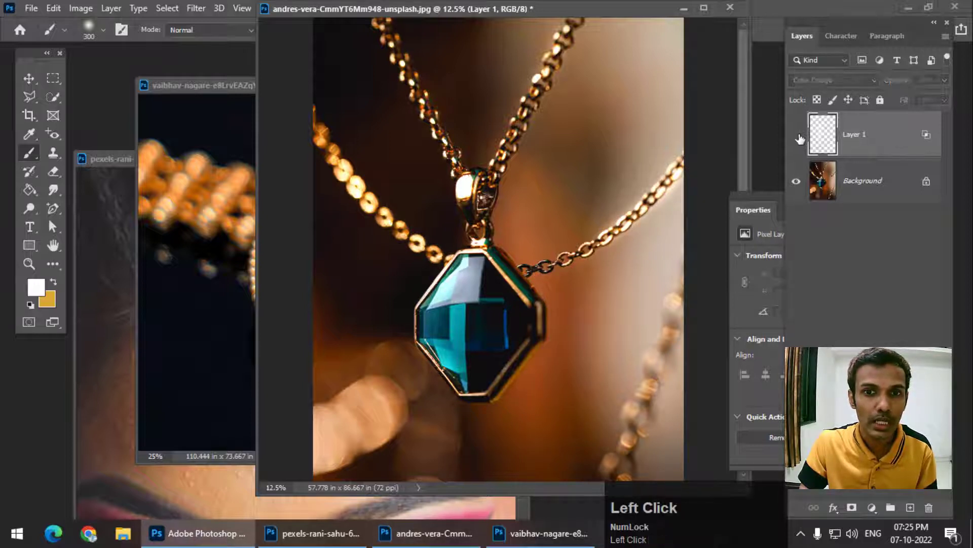
click(797, 136)
click(798, 135)
click(797, 136)
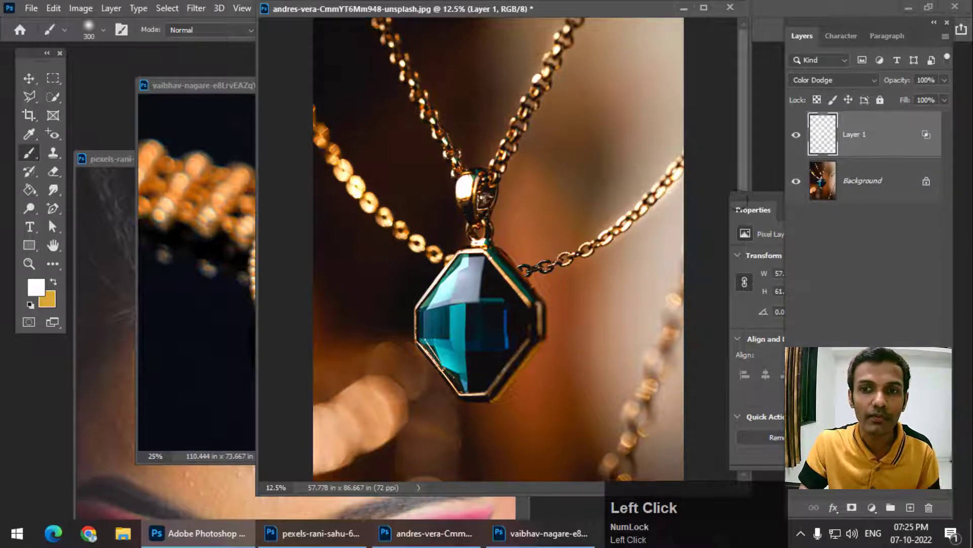
click(797, 136)
click(797, 135)
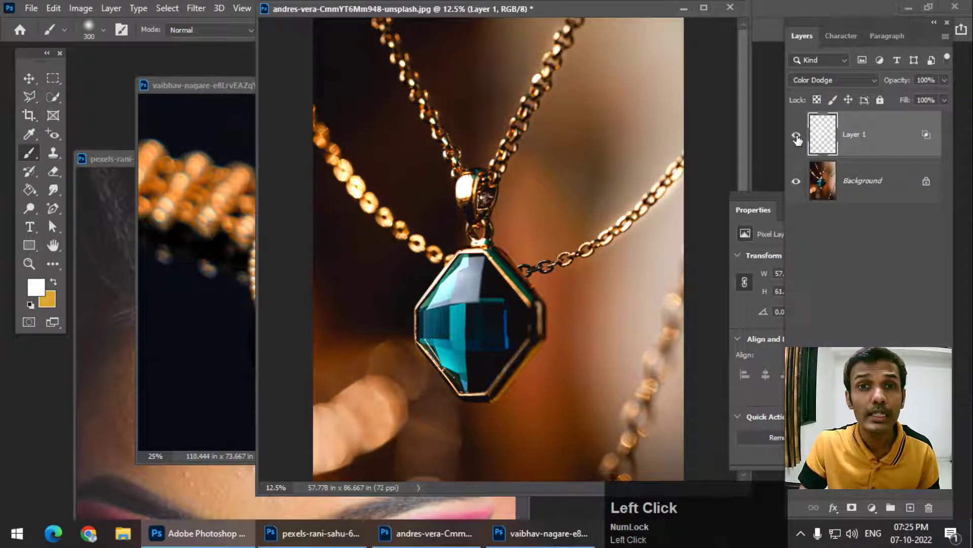